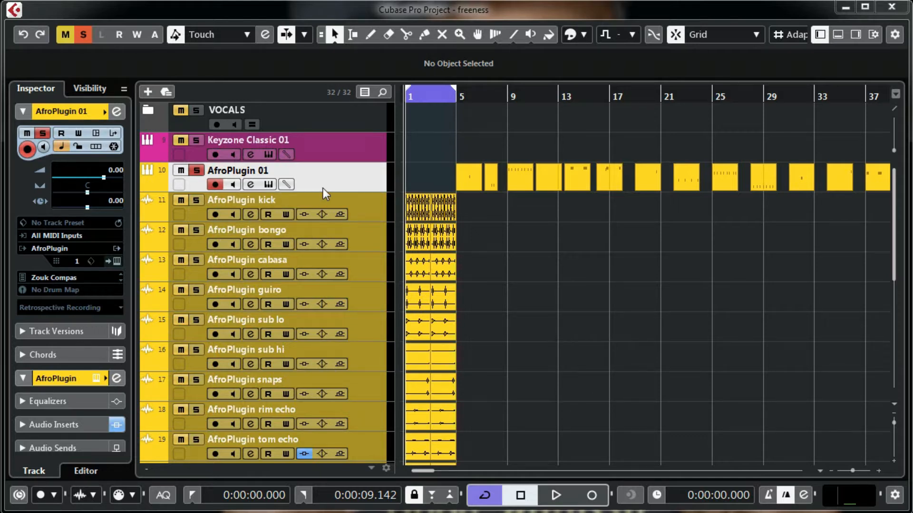
# Step: Open AfroPlugin 01's instrument panel, raise it, and audition pads 1, 3 and 8 plus another
pyautogui.click(269, 183)
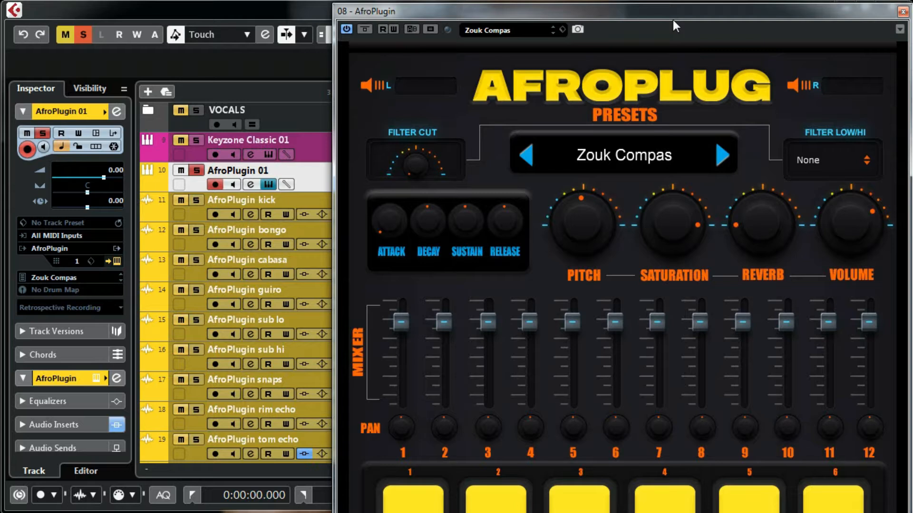
pyautogui.moveTo(669, 16); pyautogui.dragTo(675, 0)
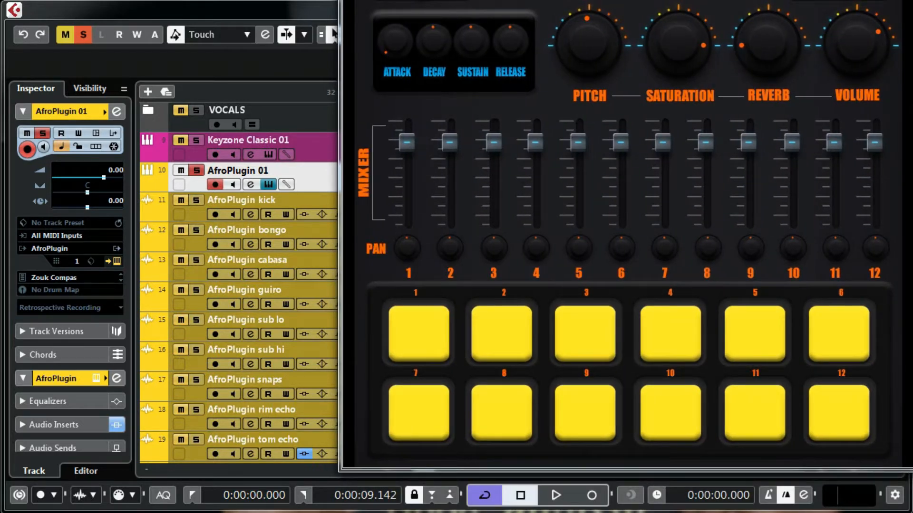
pyautogui.click(431, 343)
pyautogui.click(585, 335)
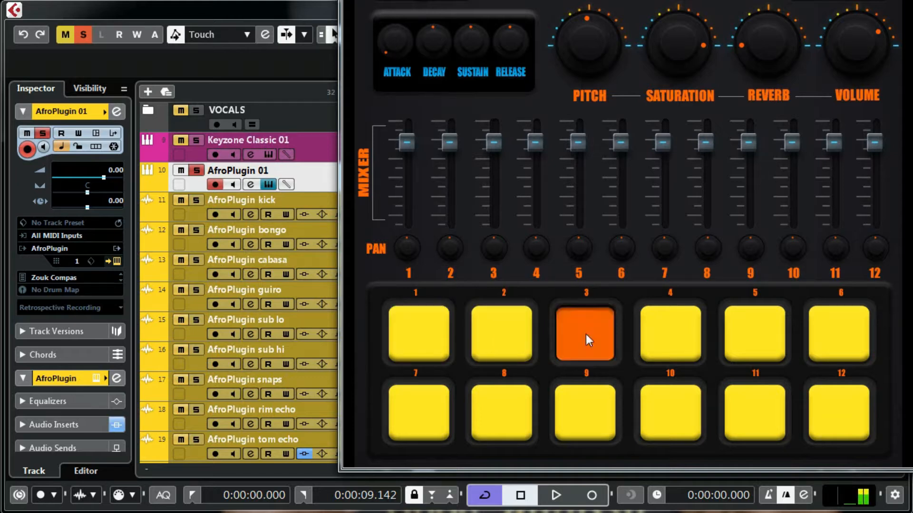
pyautogui.click(732, 344)
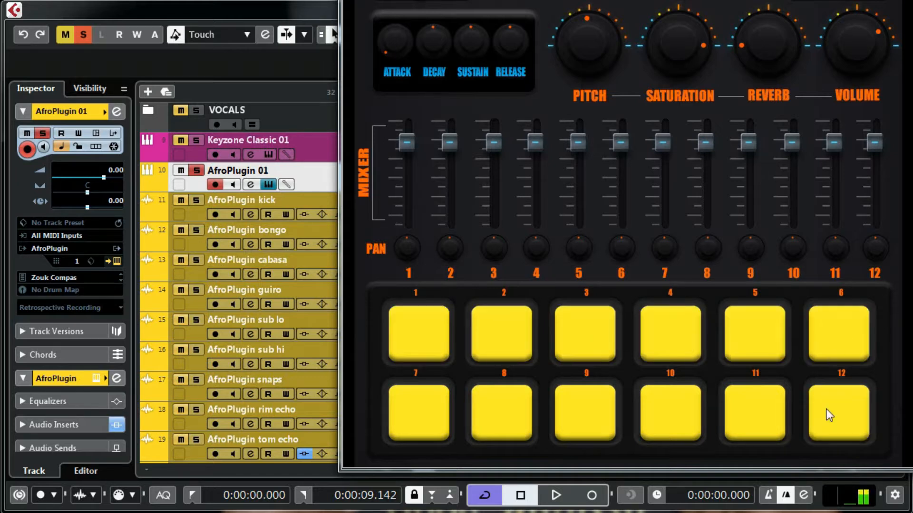
pyautogui.click(514, 419)
# Step: Lower the instrument panel to reveal the presets and open the preset list
pyautogui.moveTo(626, 1); pyautogui.dragTo(633, 72)
pyautogui.moveTo(813, 0); pyautogui.dragTo(799, 16)
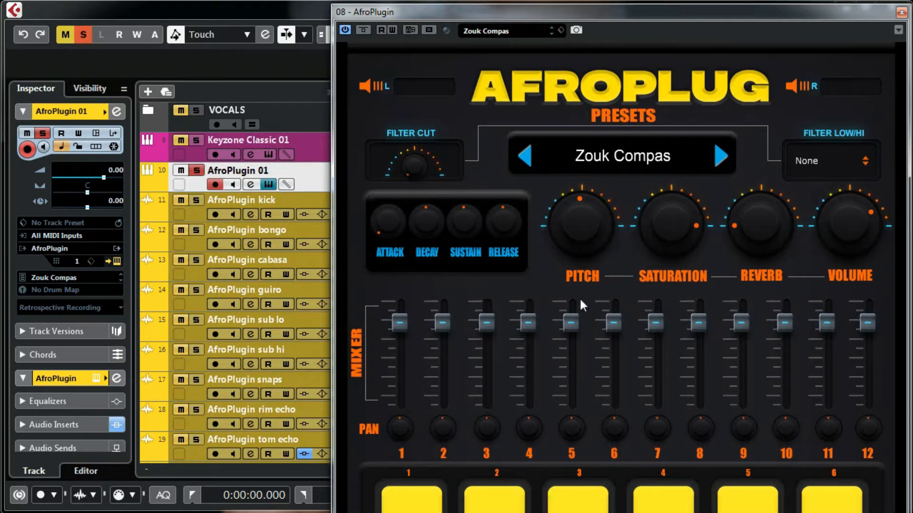
pyautogui.click(526, 33)
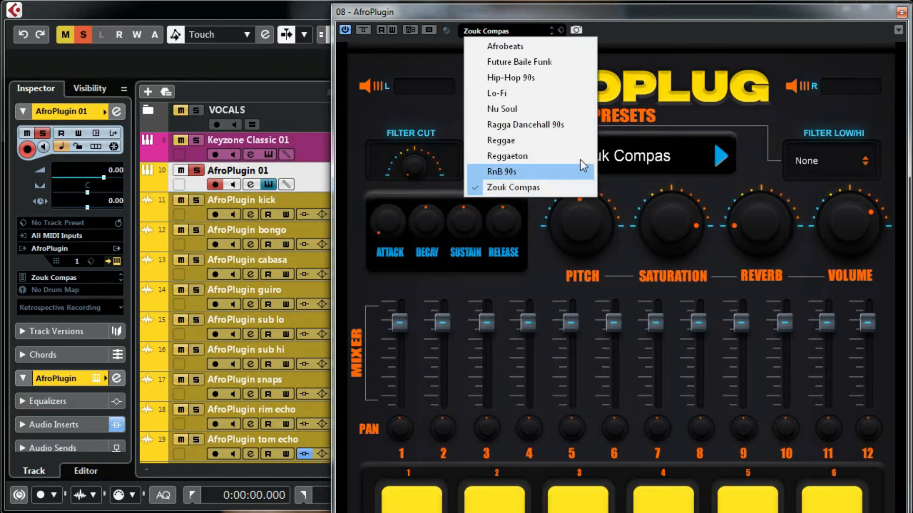
pyautogui.click(728, 18)
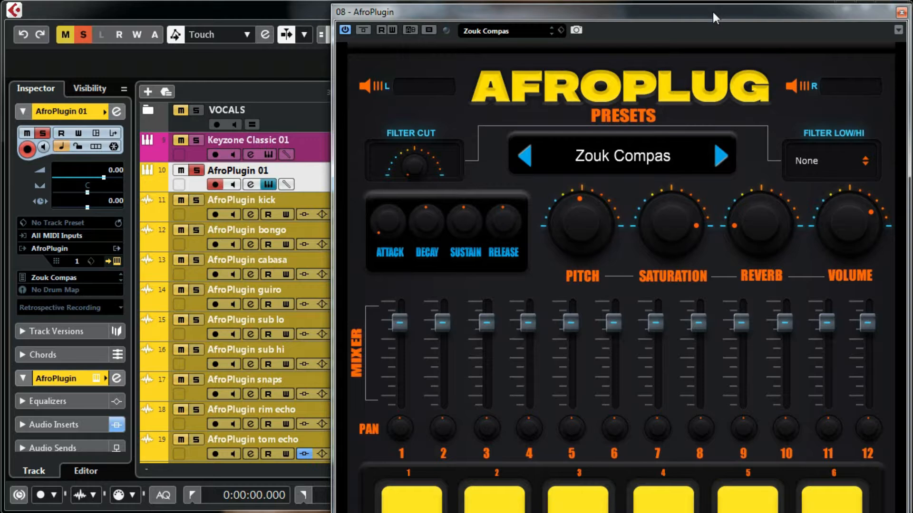
# Step: Step through RnB 90s and Reggaeton to the Nu Soul preset
pyautogui.click(719, 160)
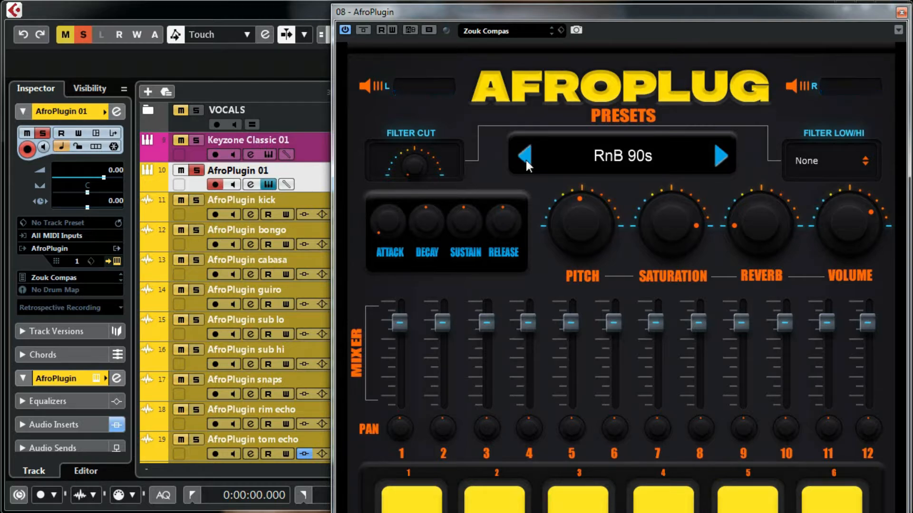
pyautogui.click(526, 161)
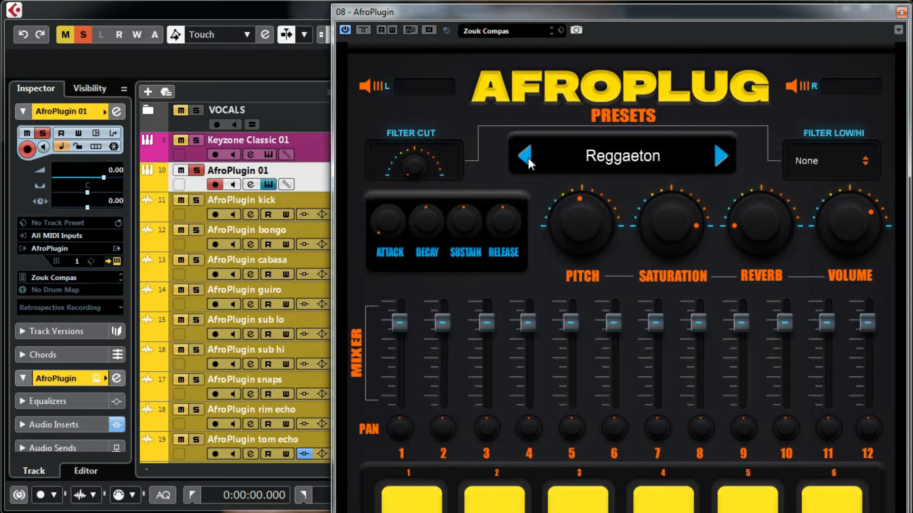
pyautogui.click(526, 157)
# Step: Raise the panel and audition pads 1, 4, 5, 6 and 11 with the Nu Soul sound
pyautogui.moveTo(649, 12); pyautogui.dragTo(657, 0)
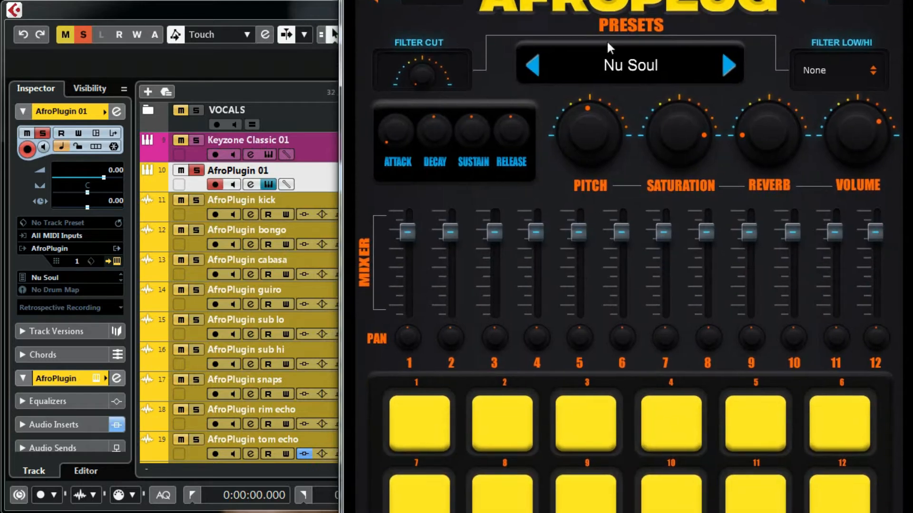
pyautogui.click(424, 417)
pyautogui.click(661, 416)
pyautogui.click(743, 413)
pyautogui.click(833, 422)
pyautogui.click(764, 487)
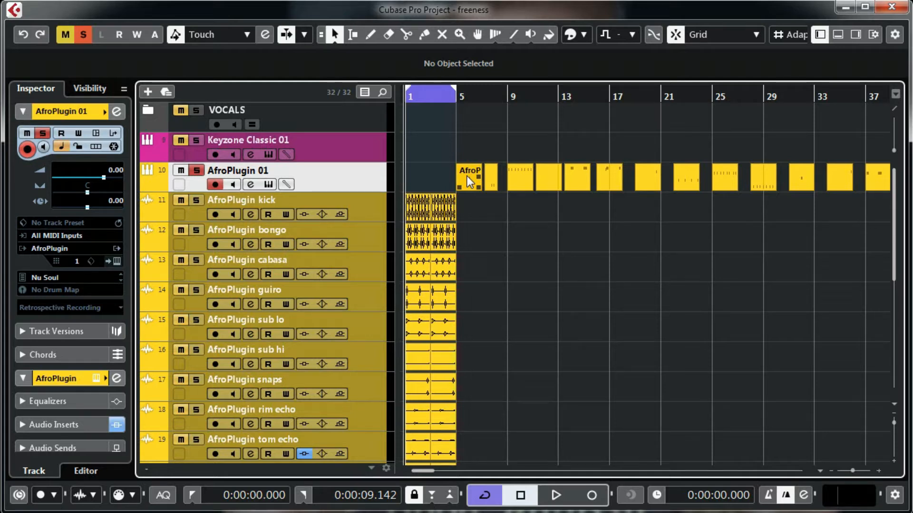
# Step: Zoom to bars 4–15 and audition the arrangement from the start, bar 7 and bar 9
pyautogui.moveTo(464, 94); pyautogui.dragTo(460, 127)
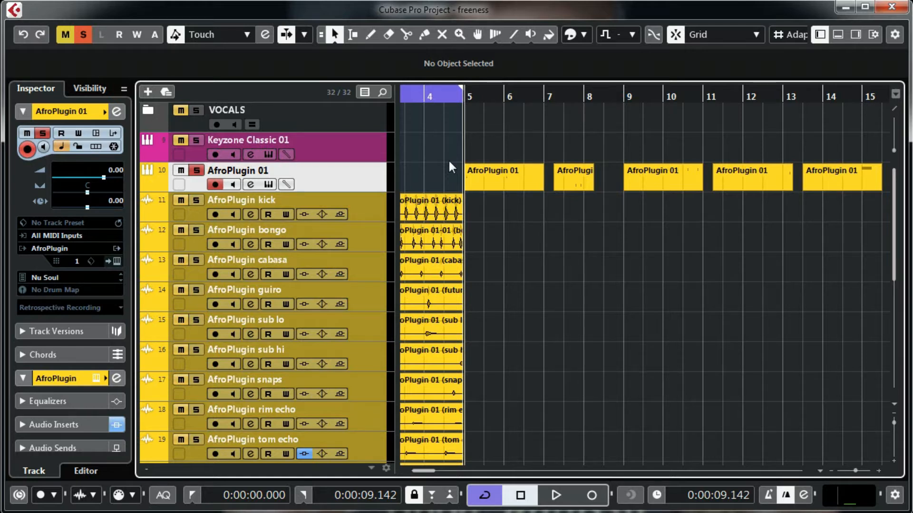
pyautogui.press('space')
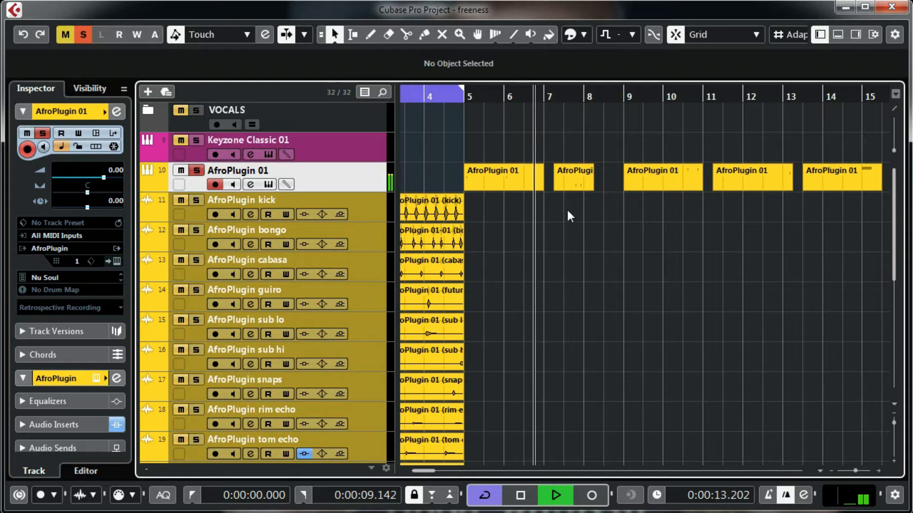
pyautogui.press('space')
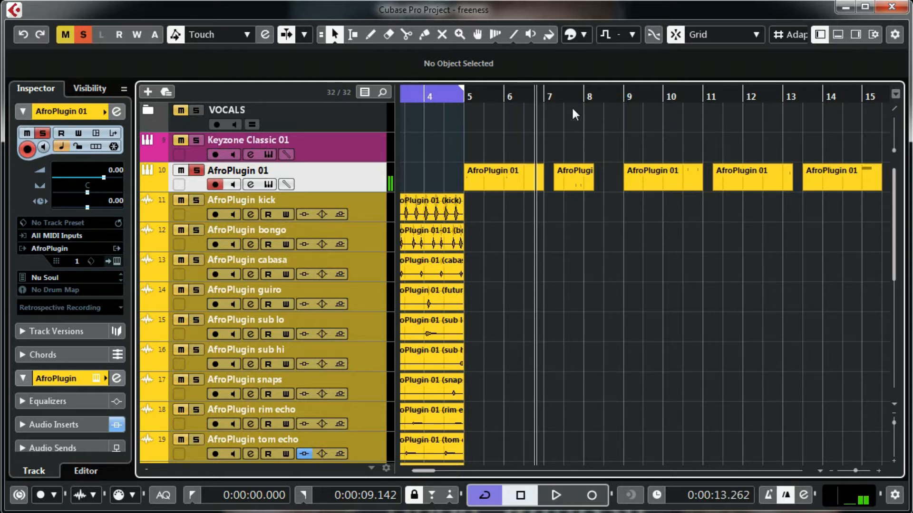
pyautogui.click(551, 95)
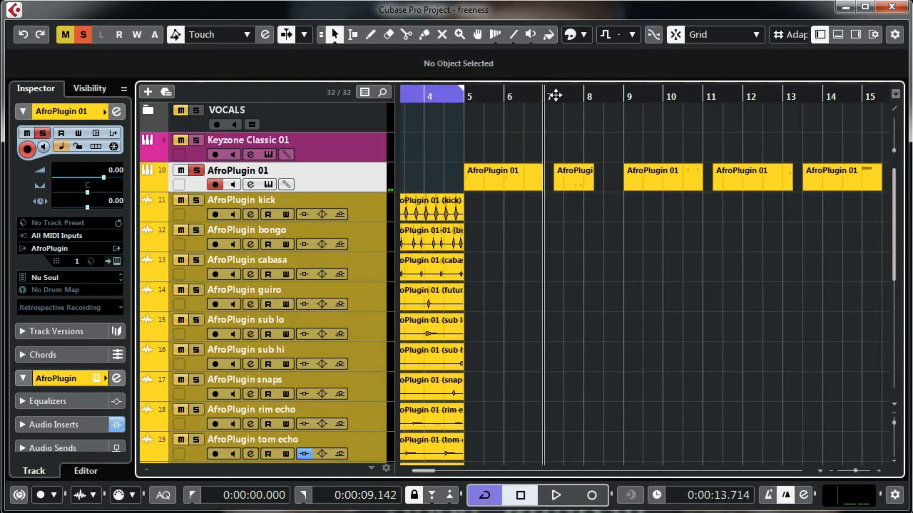
pyautogui.press('space')
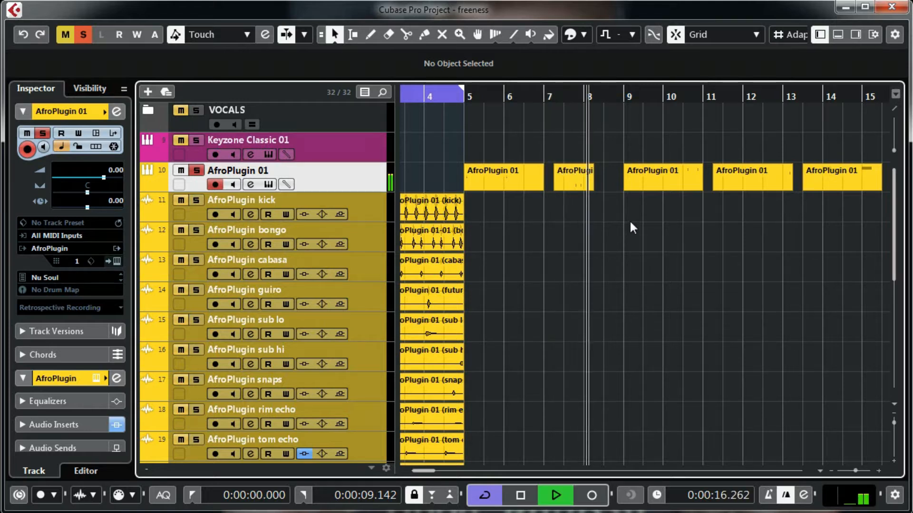
pyautogui.press('space')
pyautogui.click(627, 99)
pyautogui.press('space')
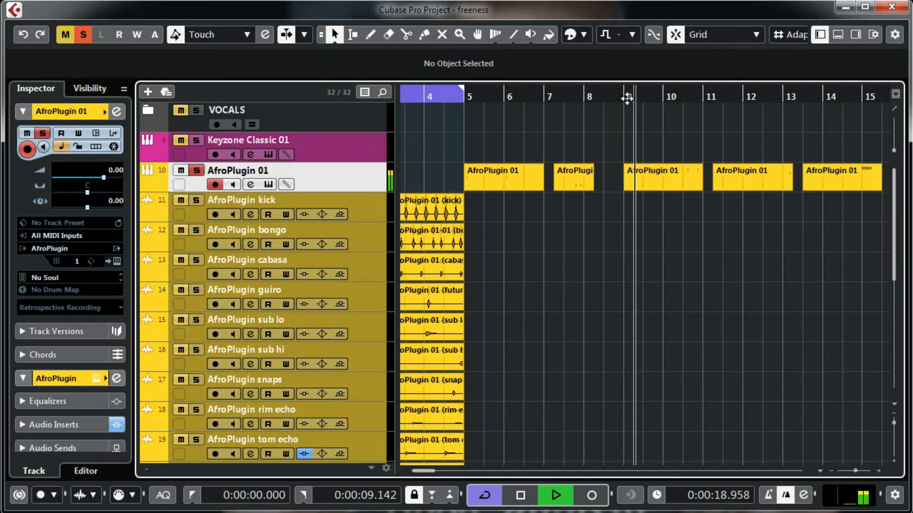
pyautogui.click(717, 96)
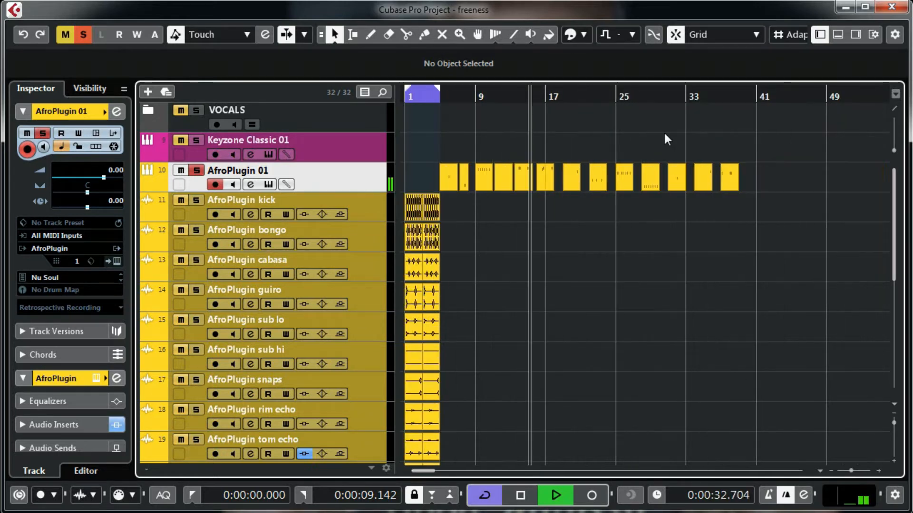
pyautogui.press('space')
# Step: Zoom in around bar 28, play that section, and select the AfroPlugin 01 part at bars 28–30
pyautogui.moveTo(642, 95); pyautogui.dragTo(634, 129)
pyautogui.press('space')
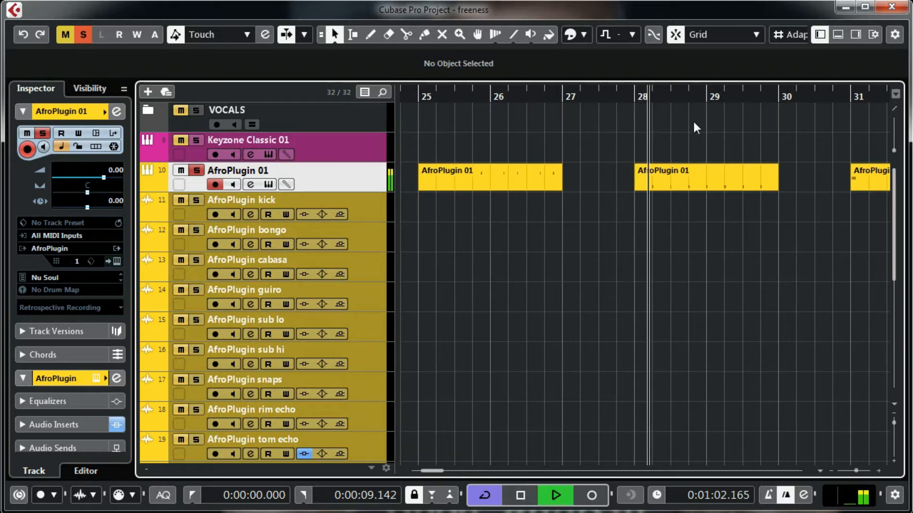
pyautogui.press('space')
pyautogui.click(707, 187)
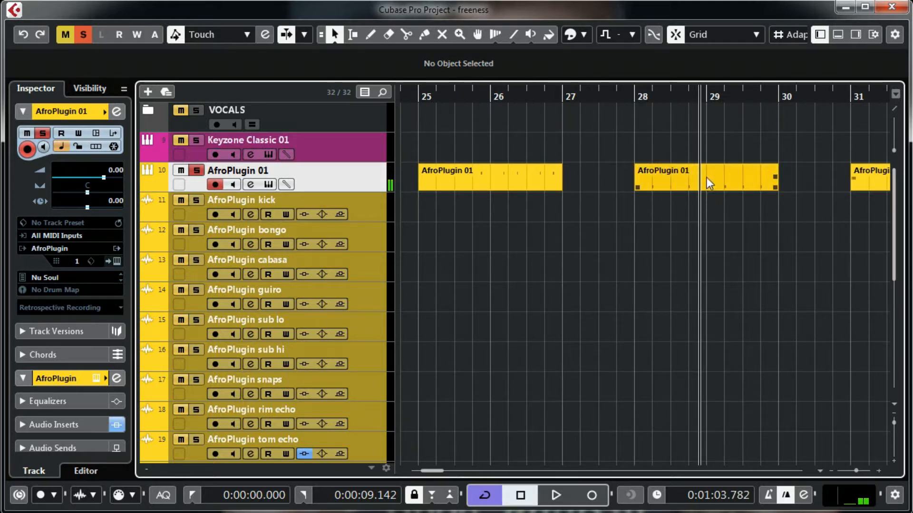
pyautogui.click(706, 178)
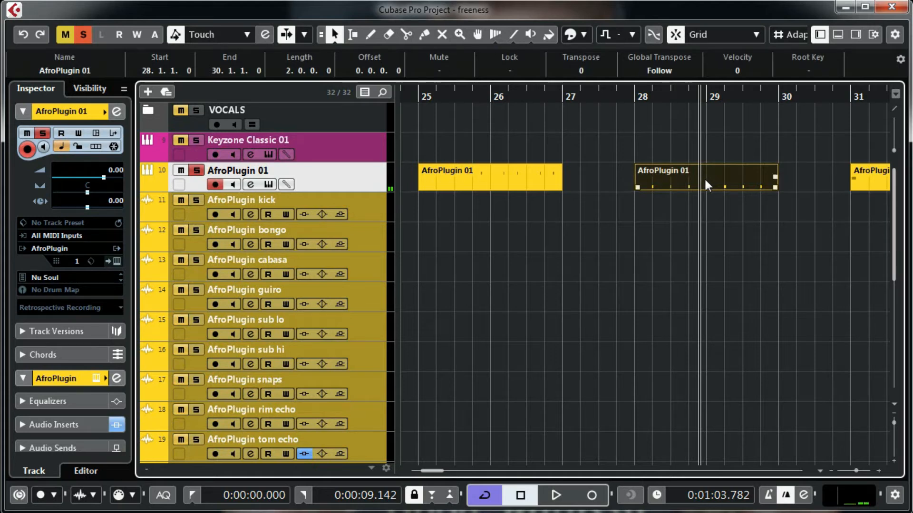
# Step: Play the selected AfroPlugin 01 part from bar 28 and stop before bar 30
pyautogui.click(632, 98)
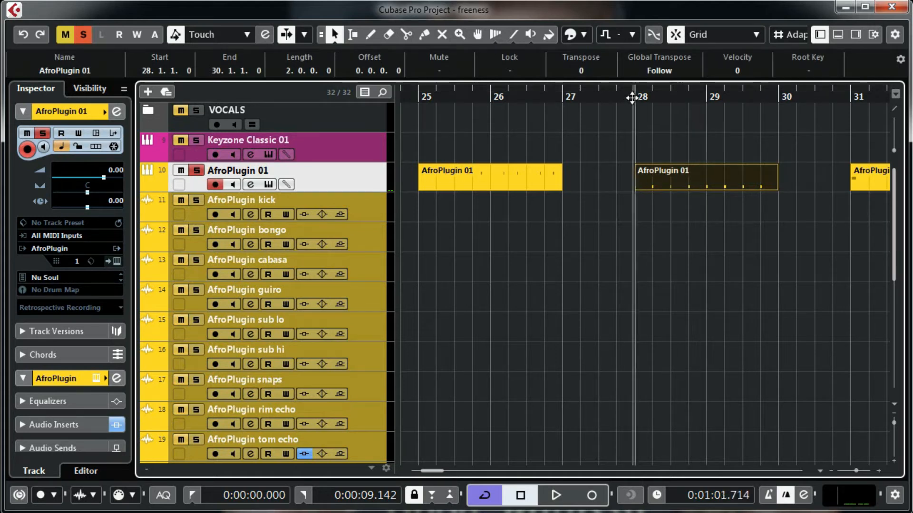
pyautogui.press('space')
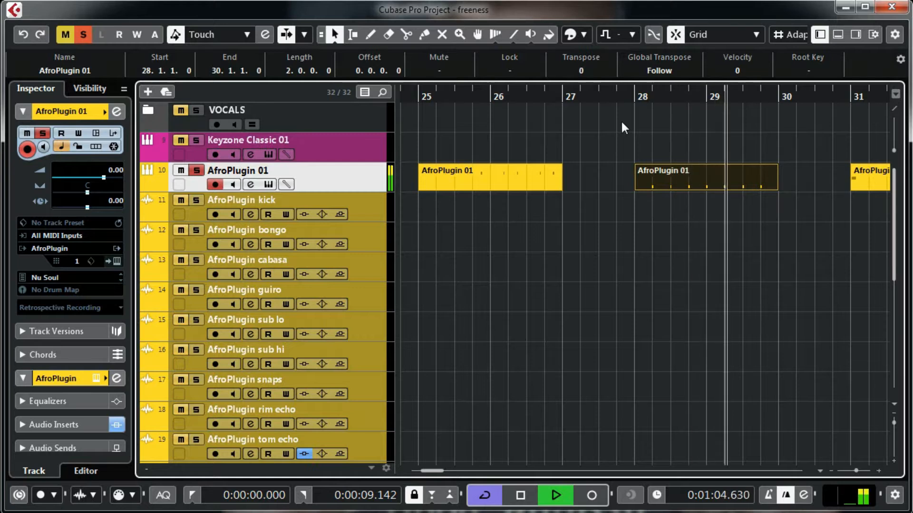
pyautogui.press('space')
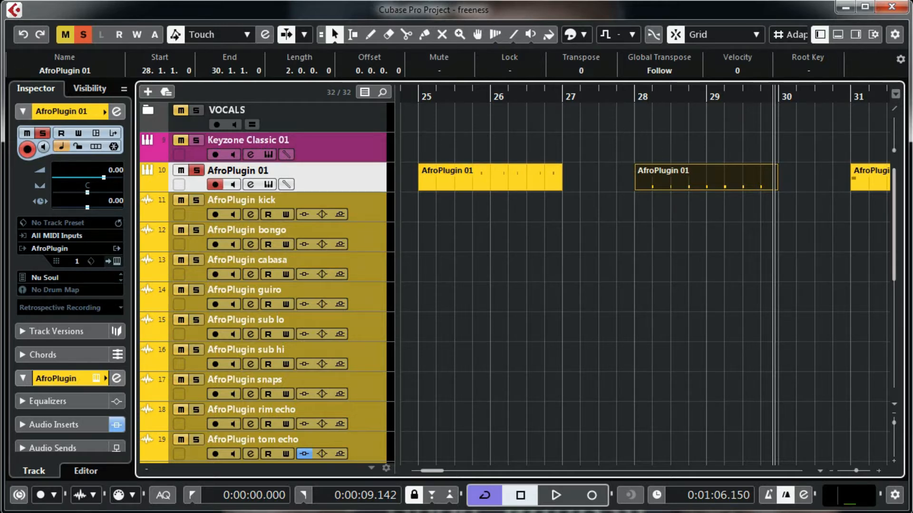
# Step: Render the selected part in place to a new audio track via Edit > Render in Place
pyautogui.hotkey('alt', 'f')
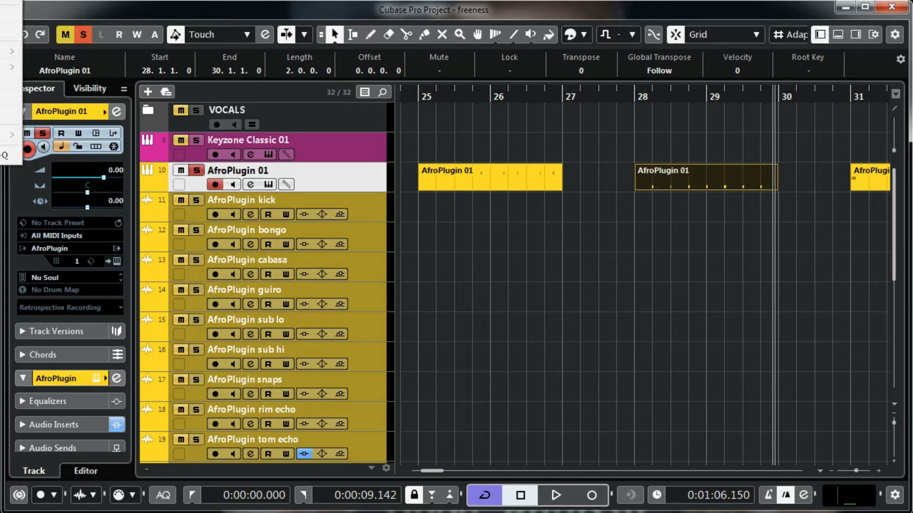
pyautogui.press('Right')
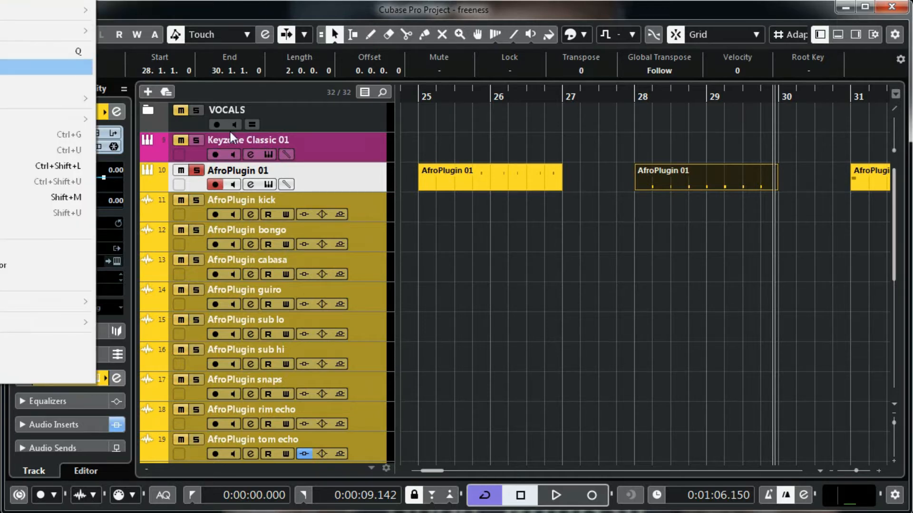
pyautogui.moveTo(36, 1)
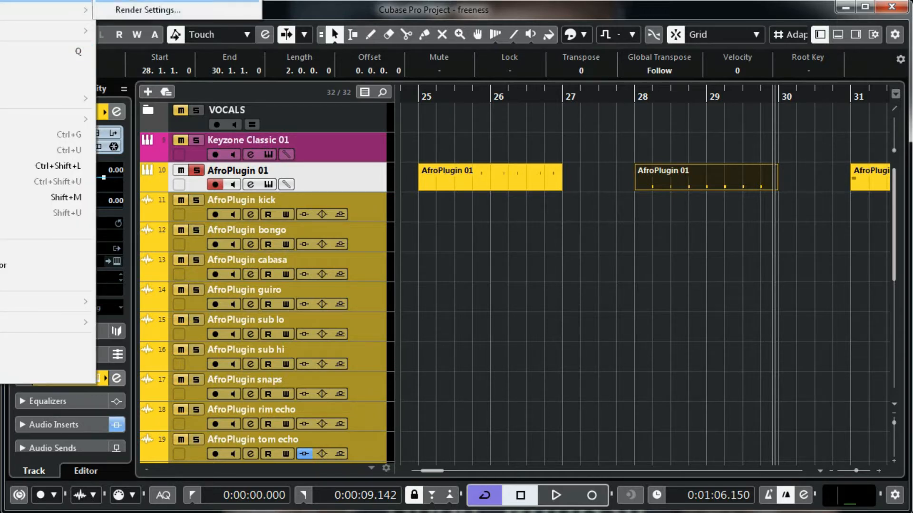
pyautogui.click(186, 1)
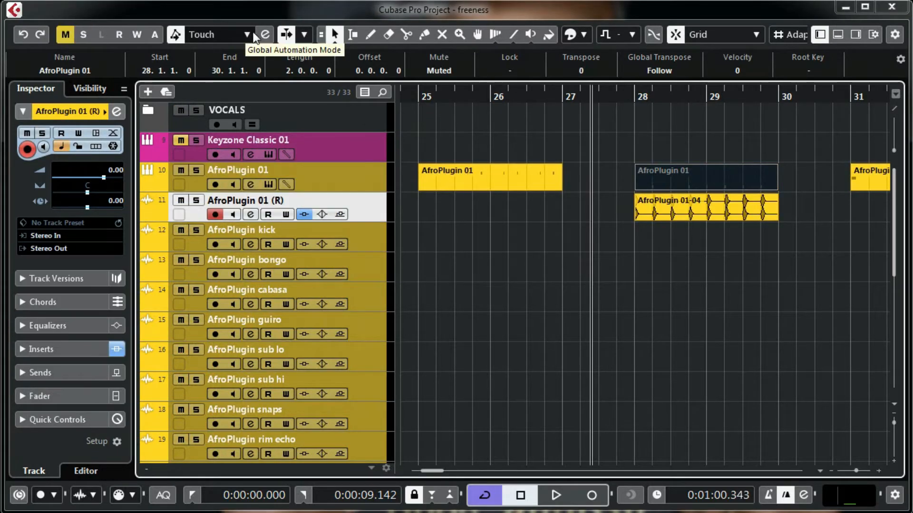
# Step: Clear the part selection and undo the render, removing the AfroPlugin 01 (R) track
pyautogui.click(281, 33)
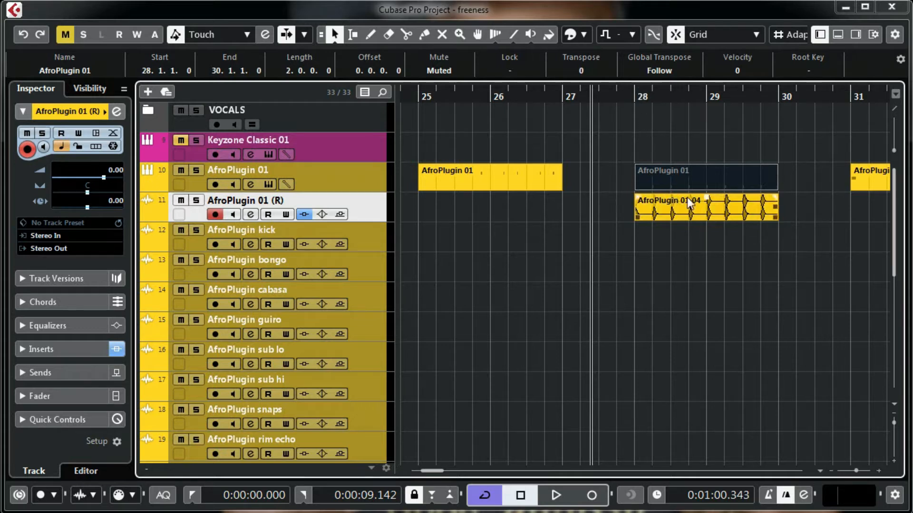
pyautogui.click(692, 167)
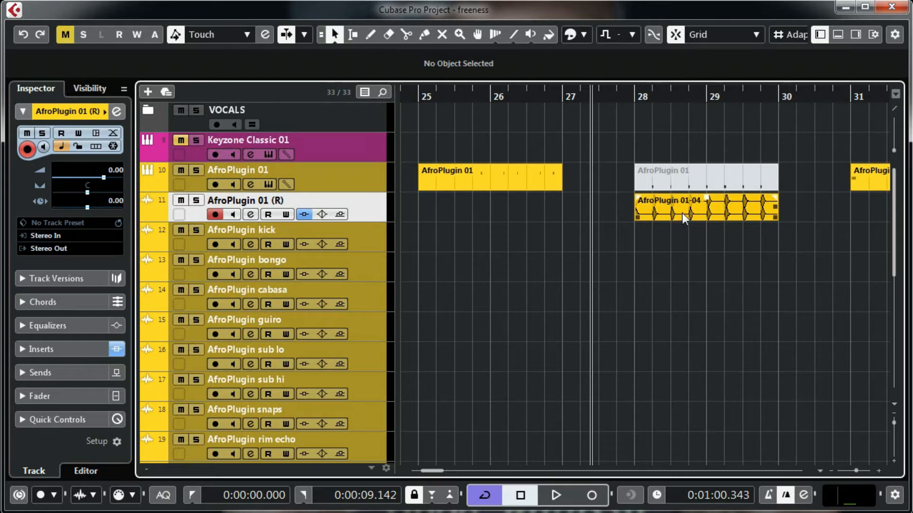
pyautogui.click(23, 38)
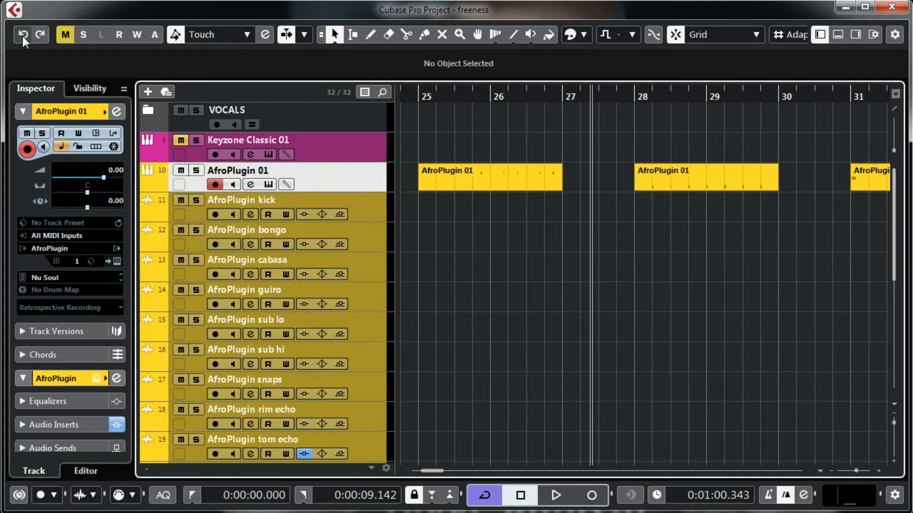
# Step: Zoom out over the whole arrangement, then zoom back in on the first few bars
pyautogui.click(852, 469)
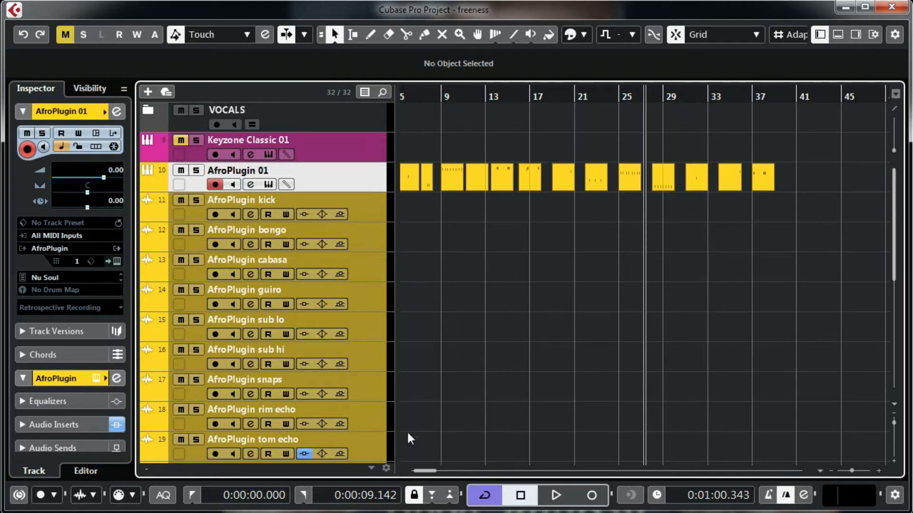
pyautogui.moveTo(423, 473); pyautogui.dragTo(418, 471)
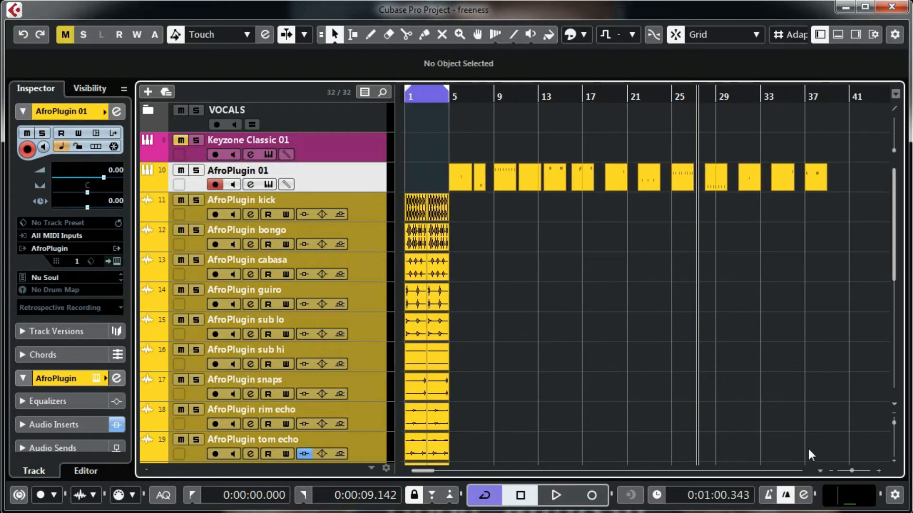
pyautogui.moveTo(852, 471); pyautogui.dragTo(856, 470)
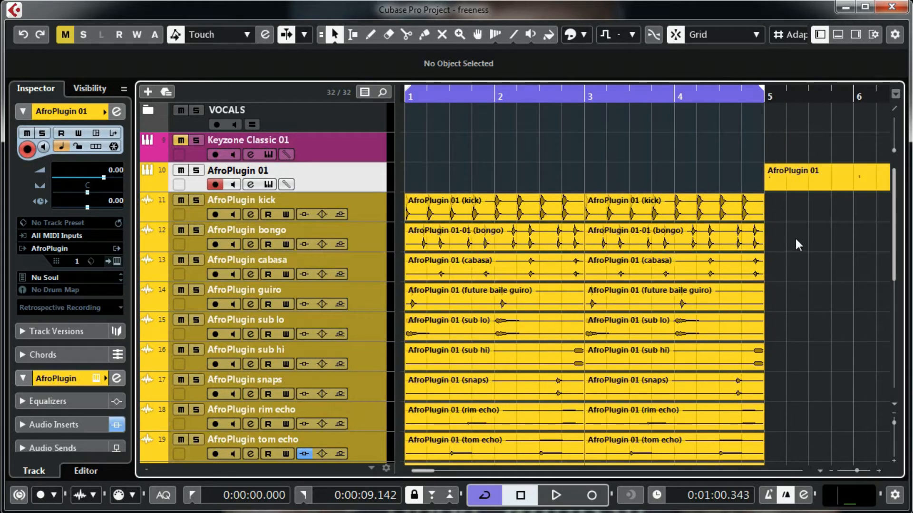
pyautogui.scroll(-3, 796, 239)
pyautogui.scroll(-1, 795, 237)
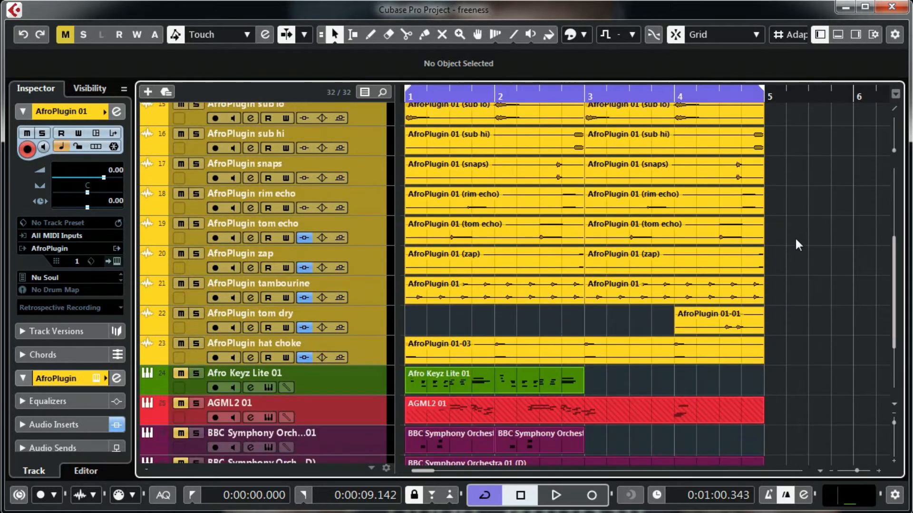
pyautogui.scroll(3, 795, 237)
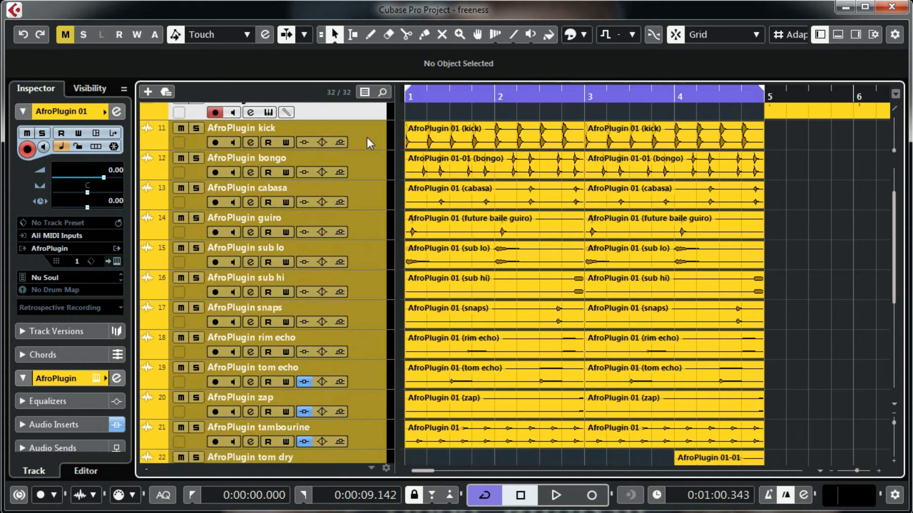
# Step: Set the playback position to bar 1, solo the kick track, and start playback
pyautogui.scroll(-4, 832, 317)
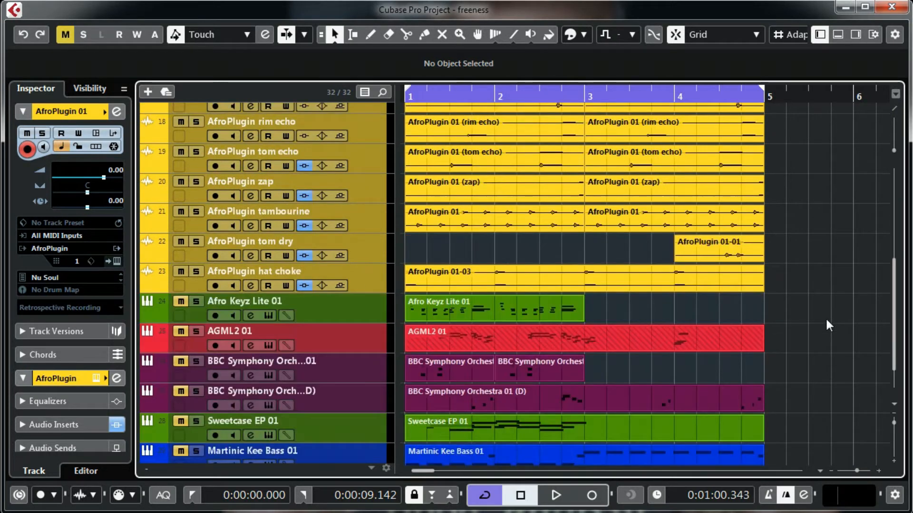
pyautogui.scroll(4, 409, 241)
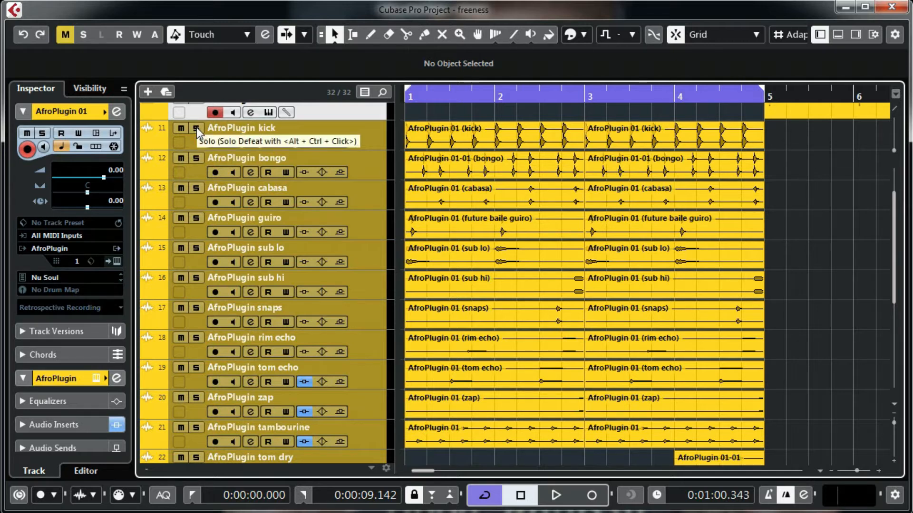
pyautogui.click(419, 95)
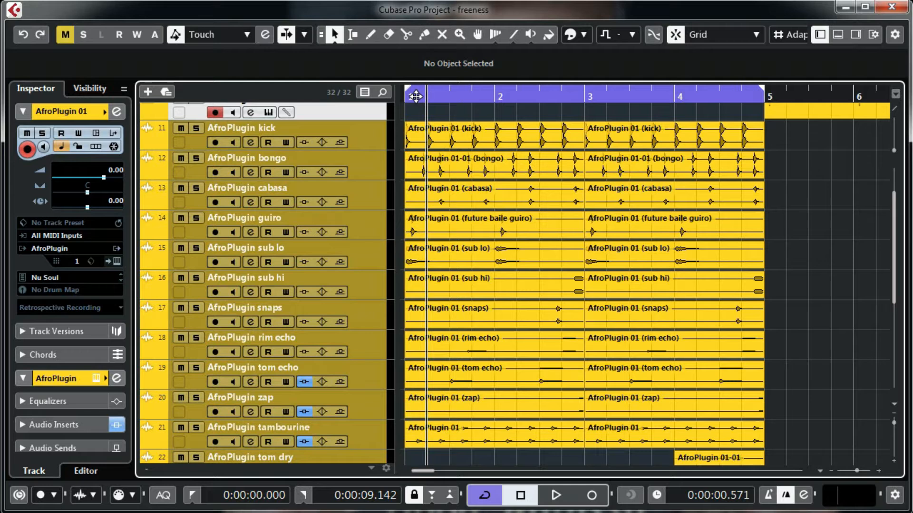
pyautogui.click(416, 96)
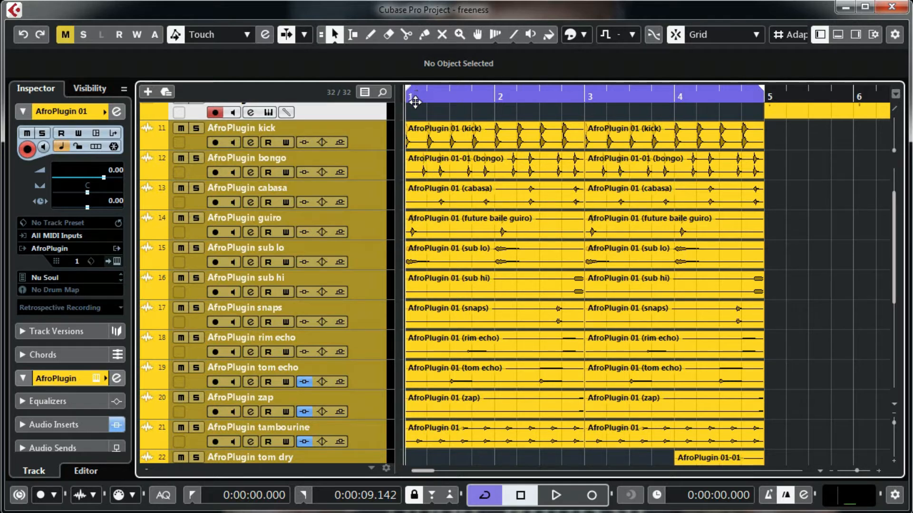
pyautogui.click(196, 129)
pyautogui.press('space')
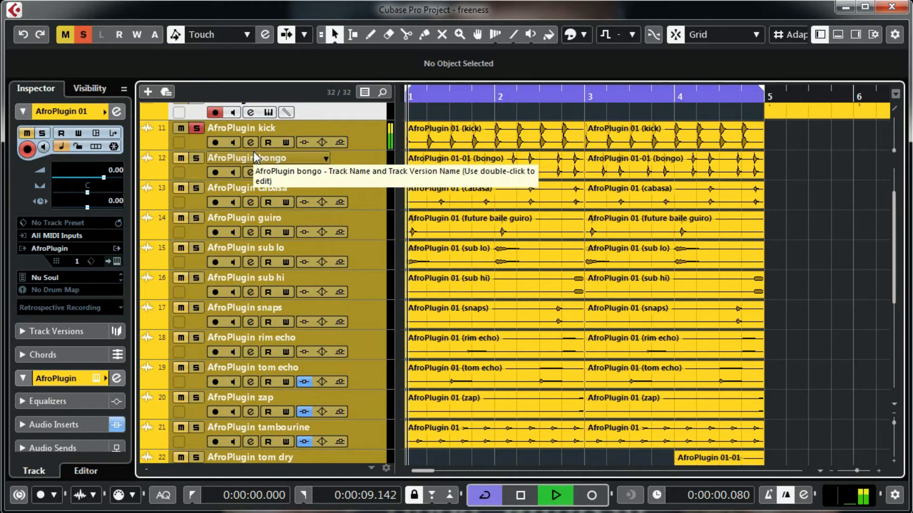
# Step: Also solo bongo, cabasa, guiro, sub lo, sub hi, snaps, rim echo and tom echo
pyautogui.click(196, 158)
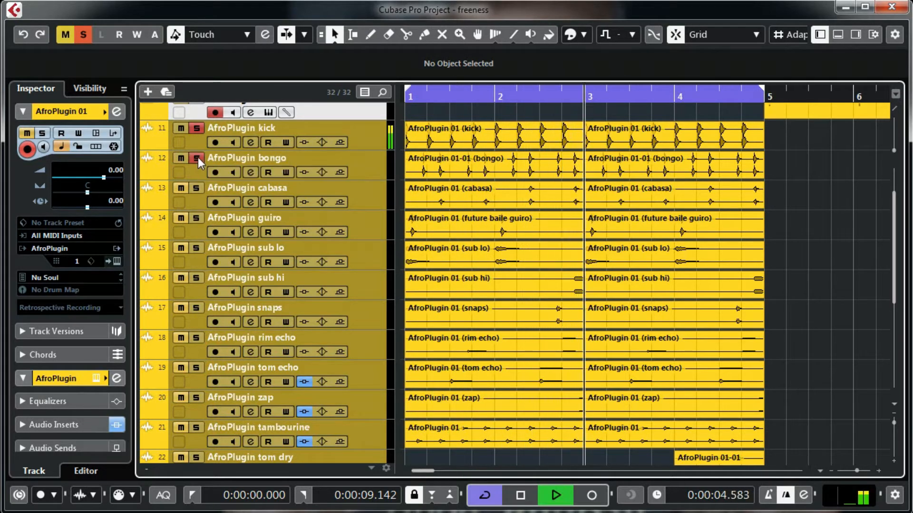
pyautogui.click(197, 188)
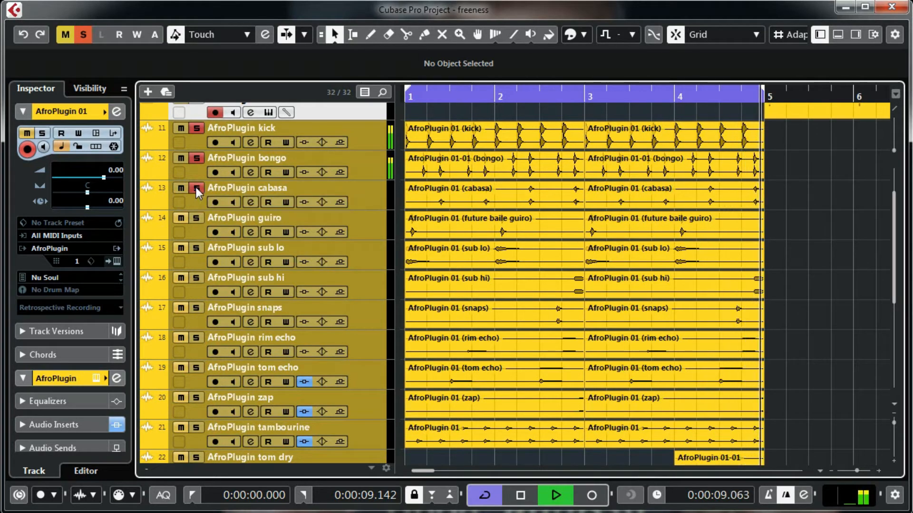
pyautogui.click(197, 218)
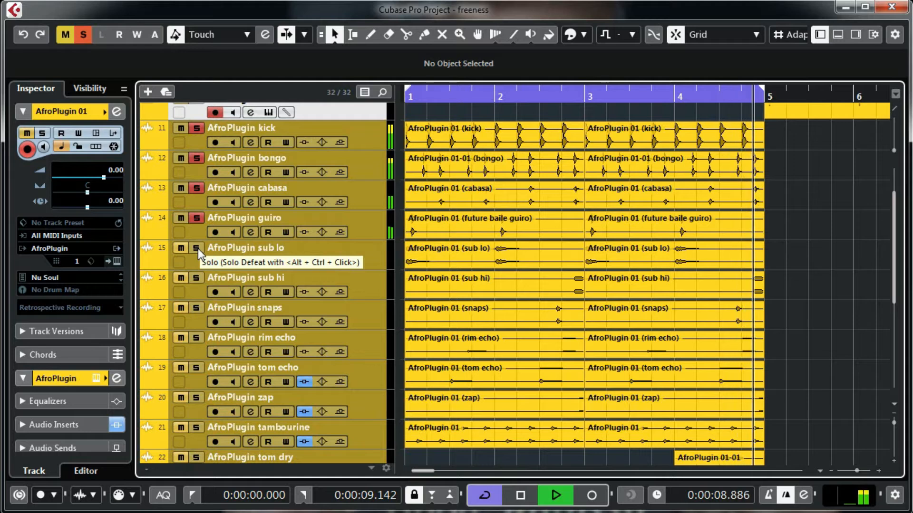
pyautogui.click(196, 248)
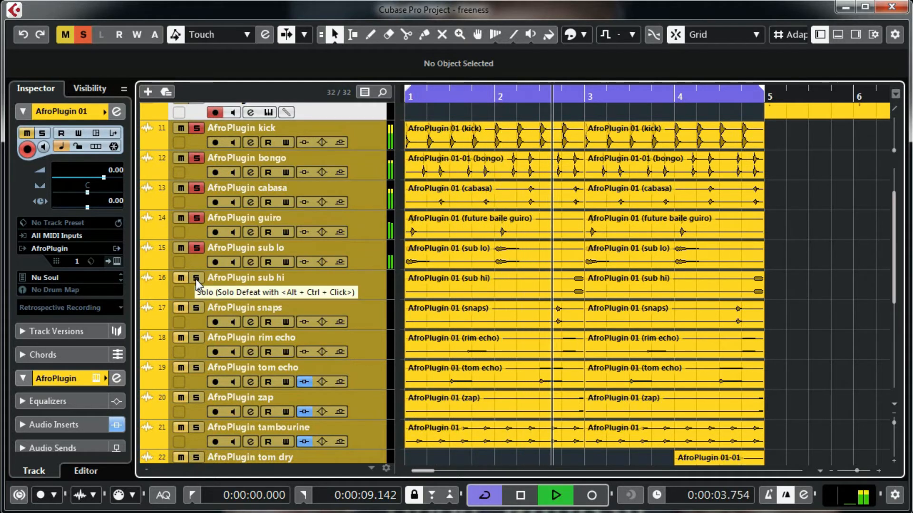
pyautogui.click(196, 279)
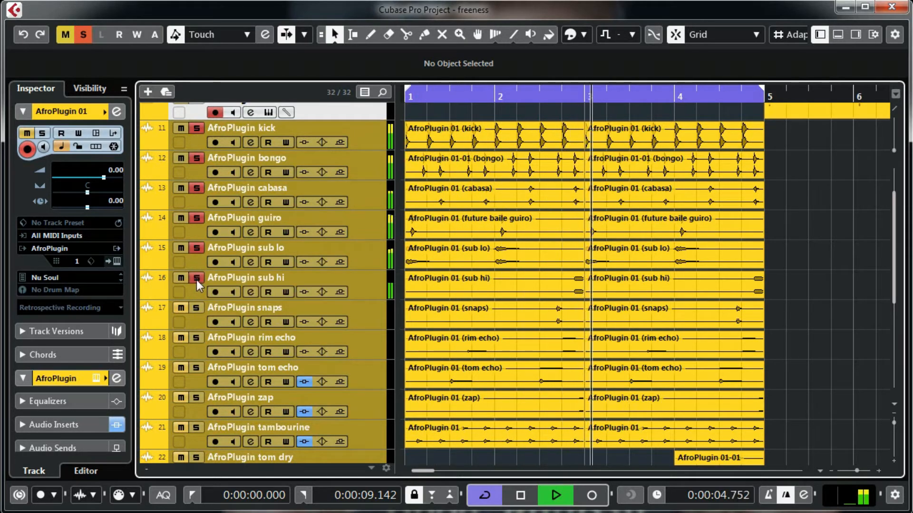
pyautogui.click(197, 309)
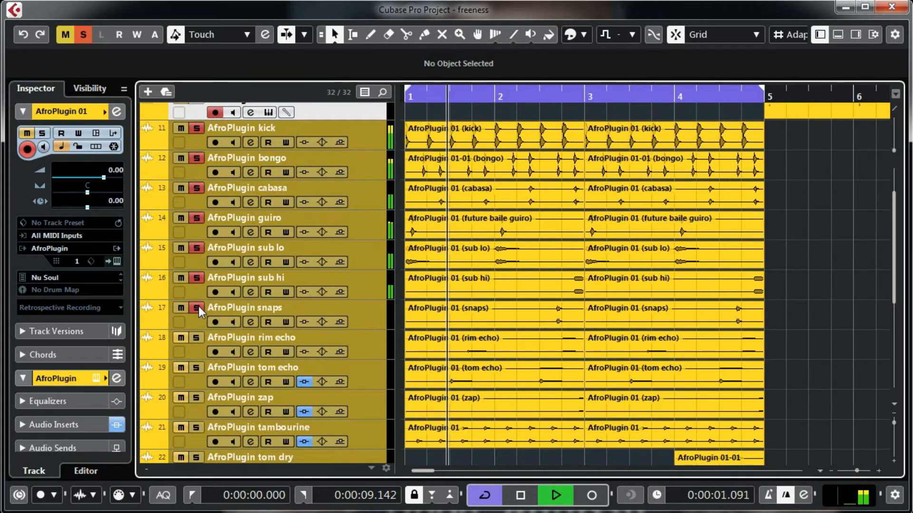
pyautogui.click(196, 341)
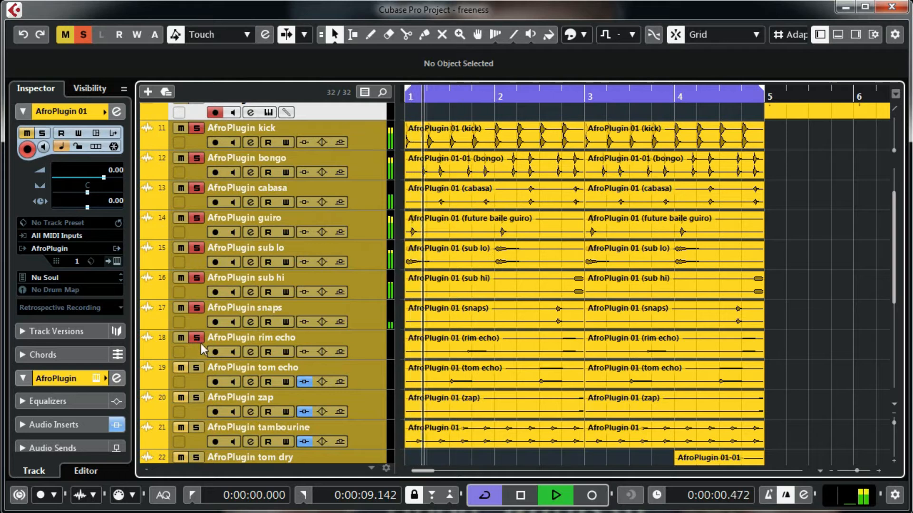
pyautogui.click(197, 370)
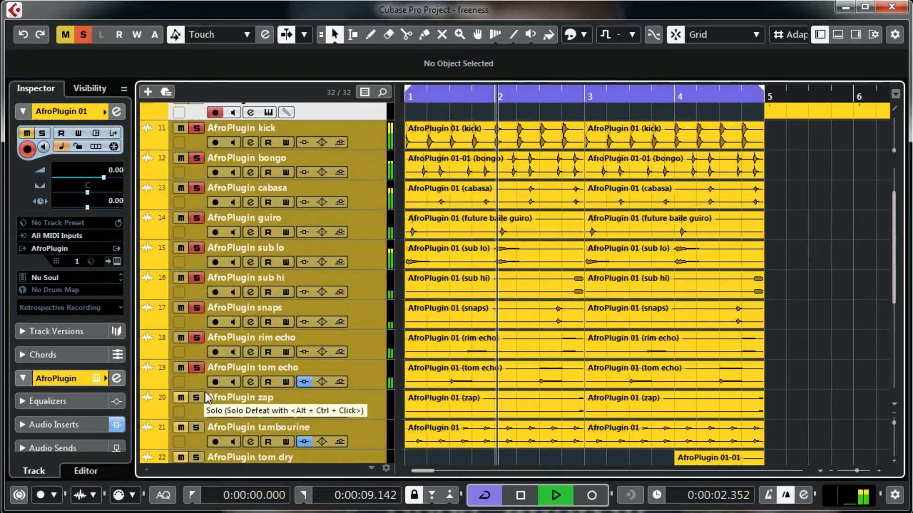
# Step: Solo the zap, tambourine, tom dry and hat choke tracks, then stop playback
pyautogui.scroll(-3, 537, 380)
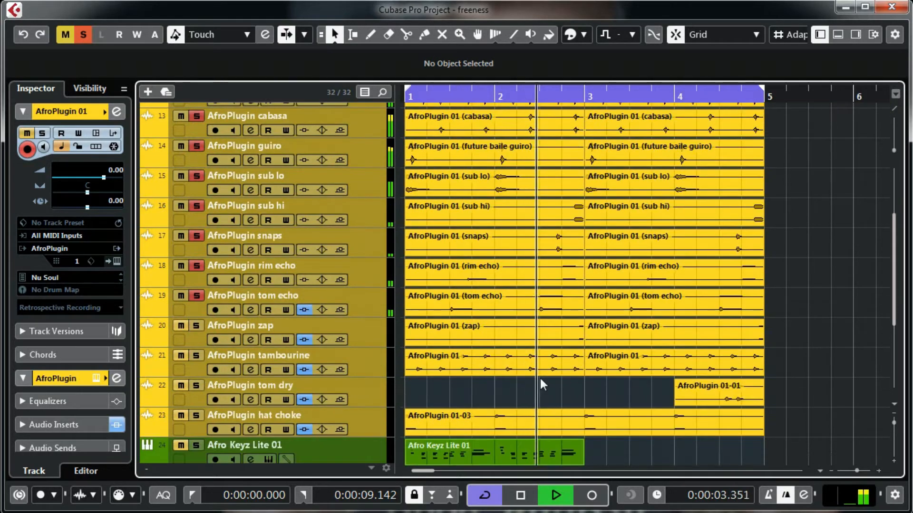
pyautogui.click(197, 327)
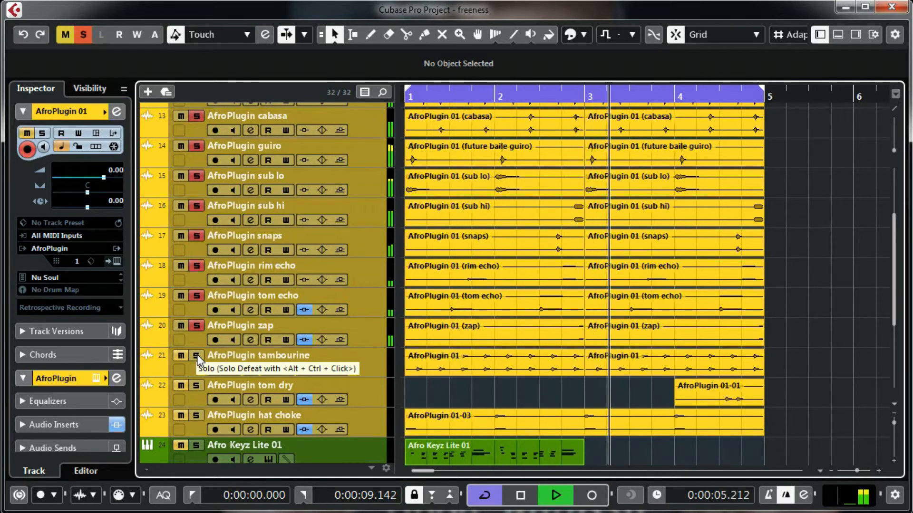
pyautogui.click(197, 356)
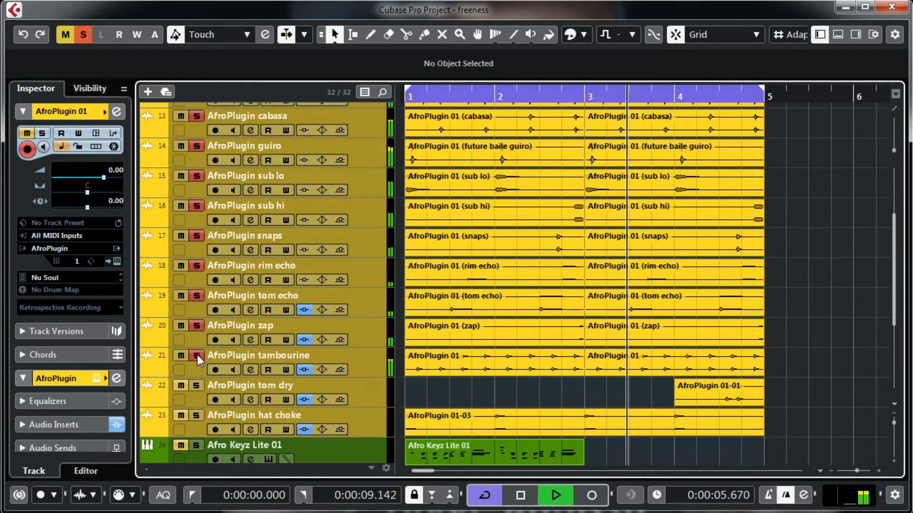
pyautogui.click(195, 385)
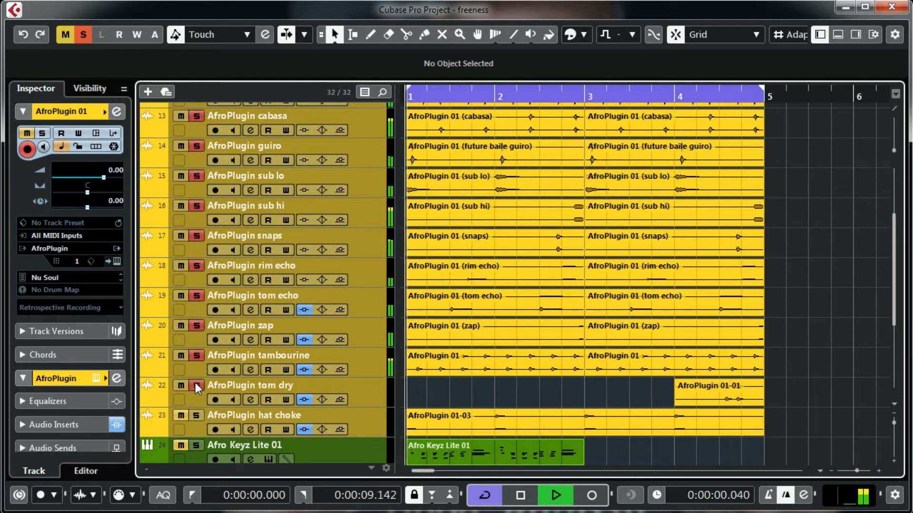
pyautogui.click(196, 416)
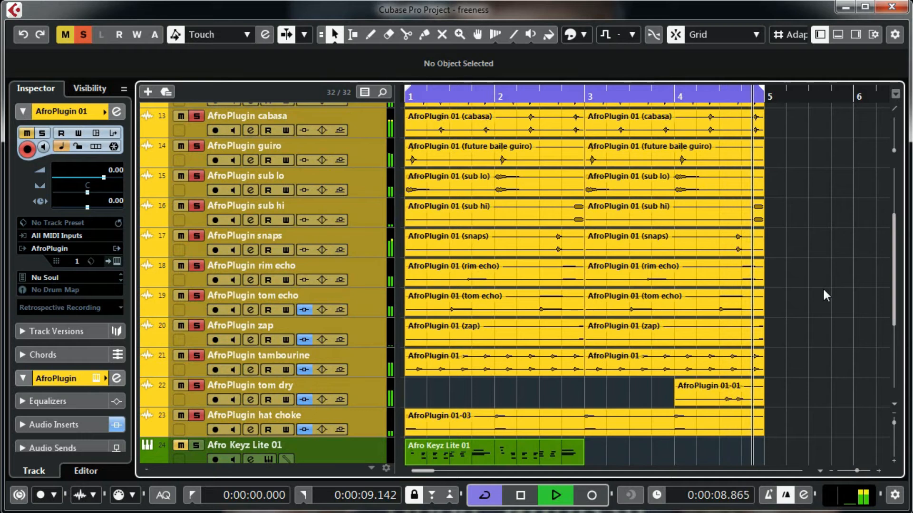
pyautogui.press('space')
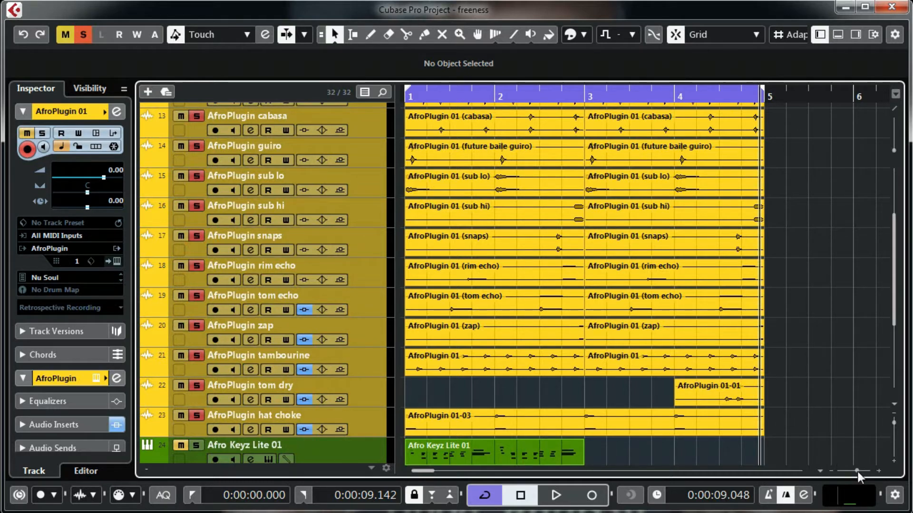
pyautogui.moveTo(858, 472); pyautogui.dragTo(857, 472)
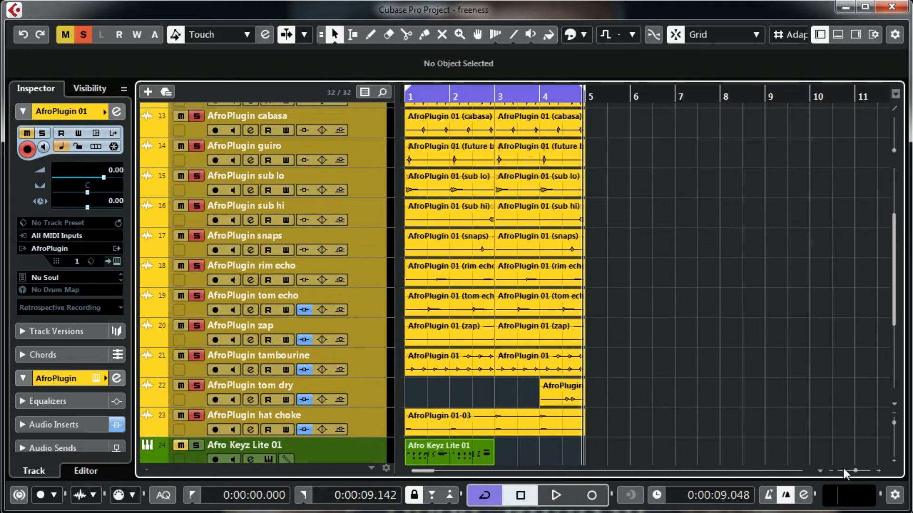
pyautogui.moveTo(855, 470); pyautogui.dragTo(856, 470)
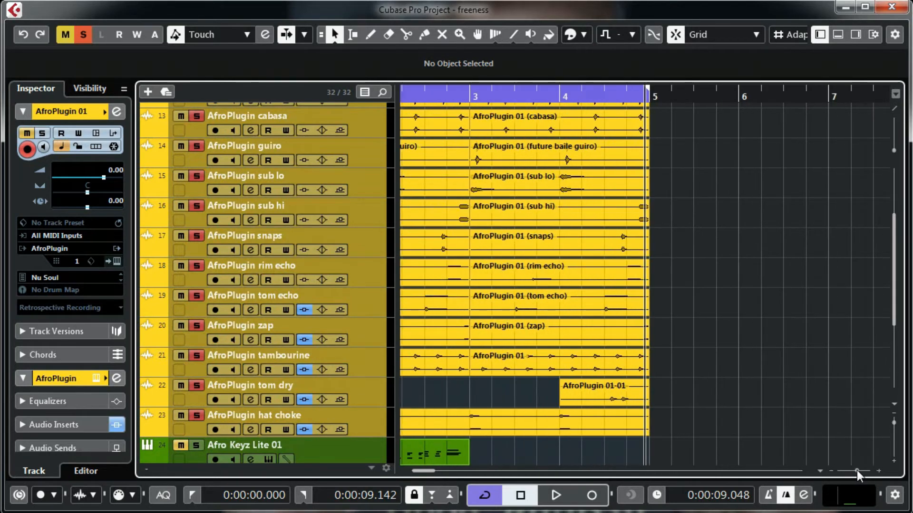
pyautogui.moveTo(424, 472); pyautogui.dragTo(423, 471)
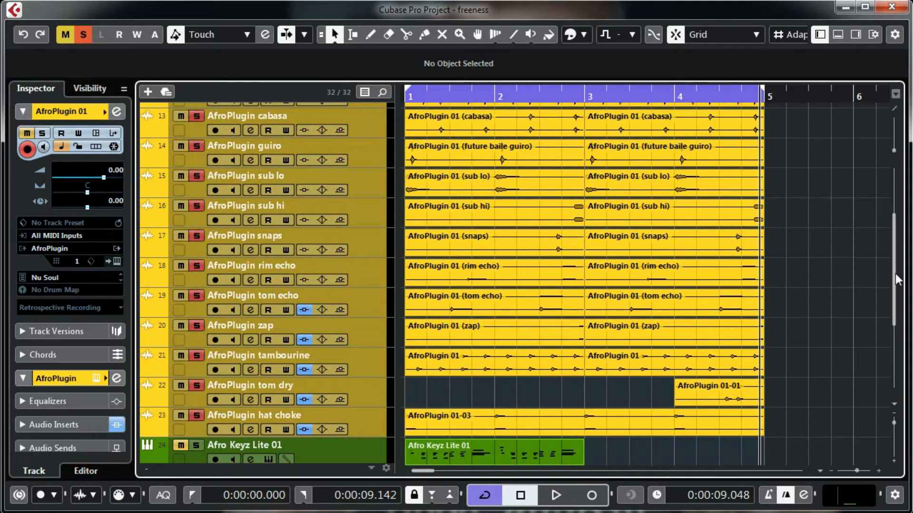
pyautogui.scroll(-3, 848, 277)
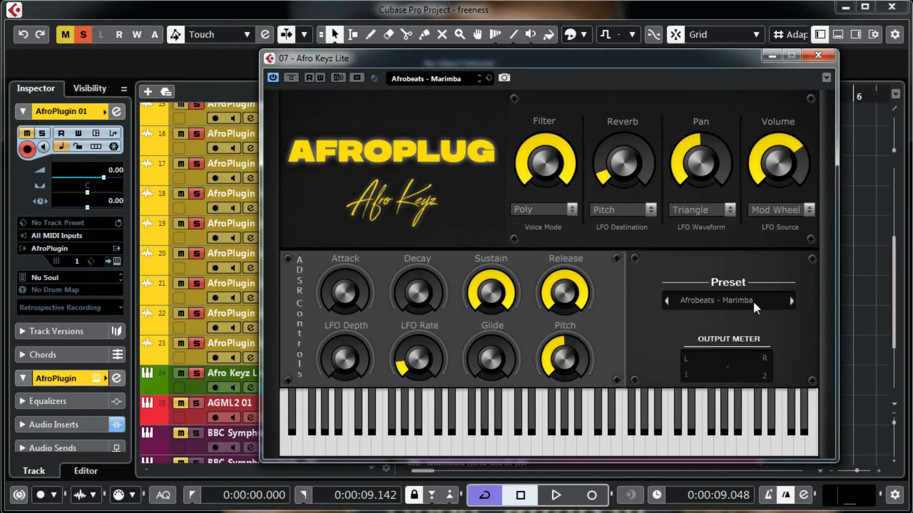
# Step: Keep the Afrobeats - Marimba preset and close both Afro Keyz Lite plugin windows
pyautogui.click(753, 302)
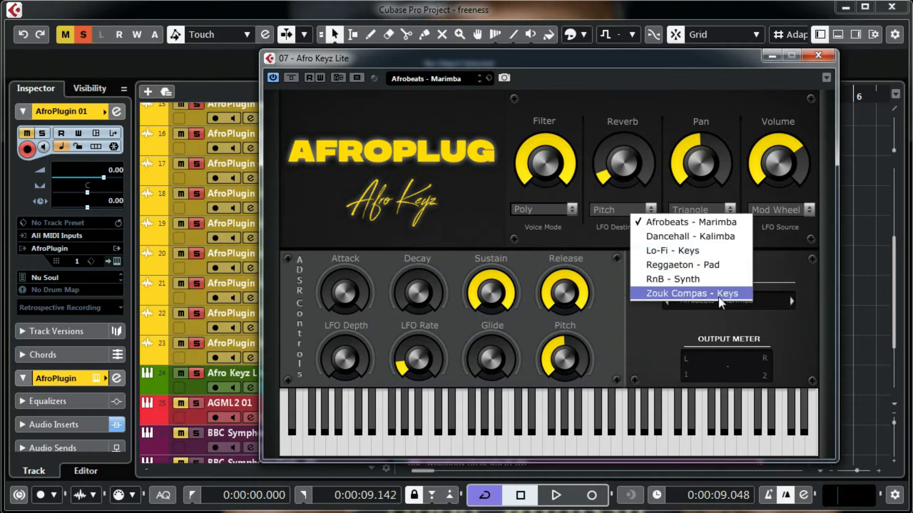
pyautogui.click(805, 260)
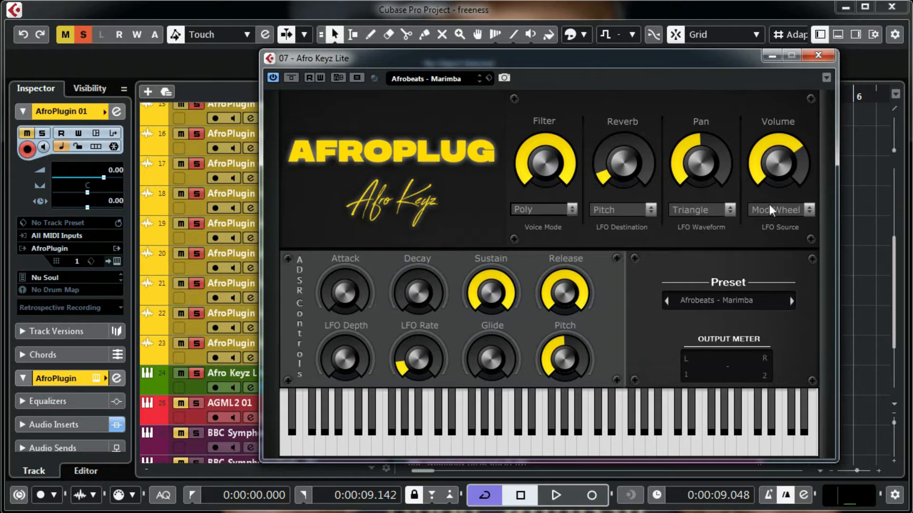
pyautogui.click(818, 56)
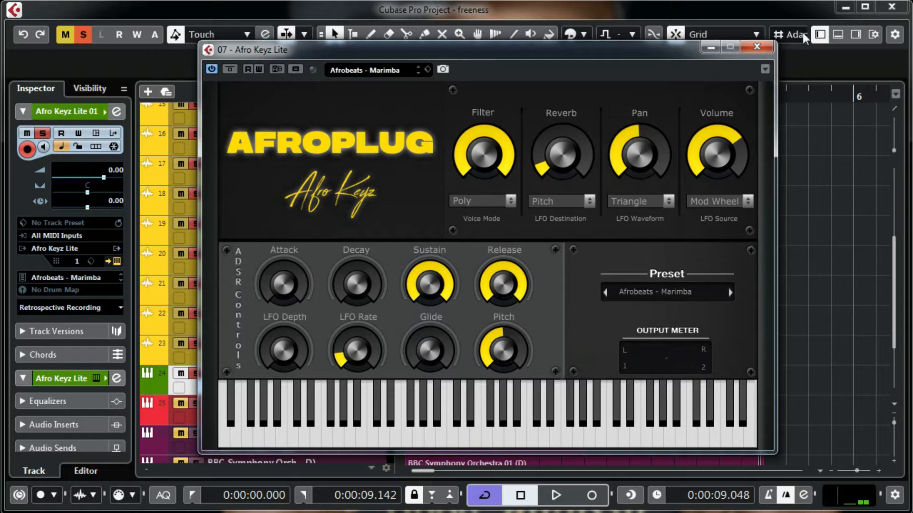
pyautogui.click(759, 47)
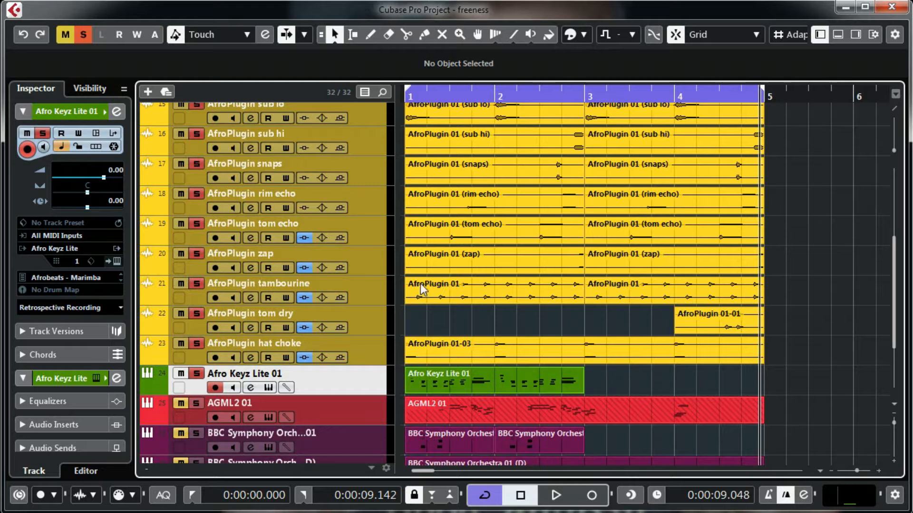
# Step: Clear all solos, solo only Afro Keyz Lite 01, and play it from the project start
pyautogui.click(83, 34)
pyautogui.click(196, 375)
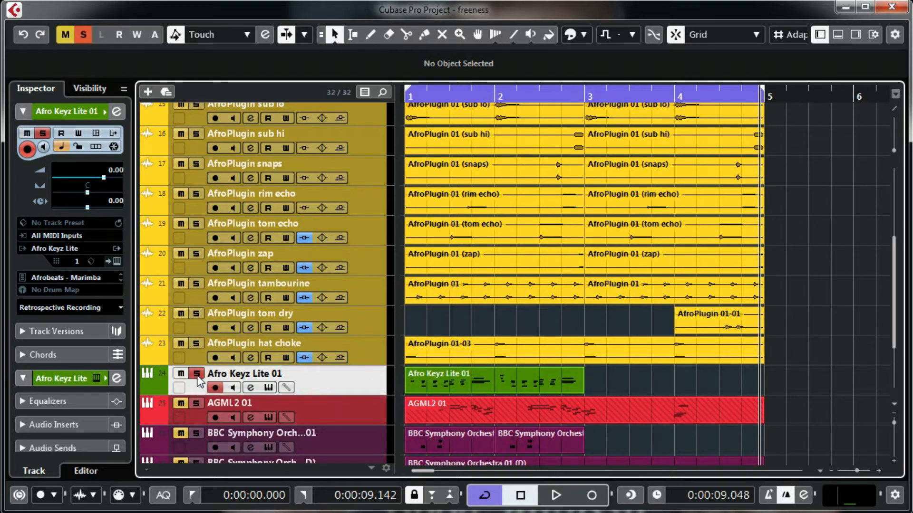
pyautogui.press('Home')
pyautogui.press('space')
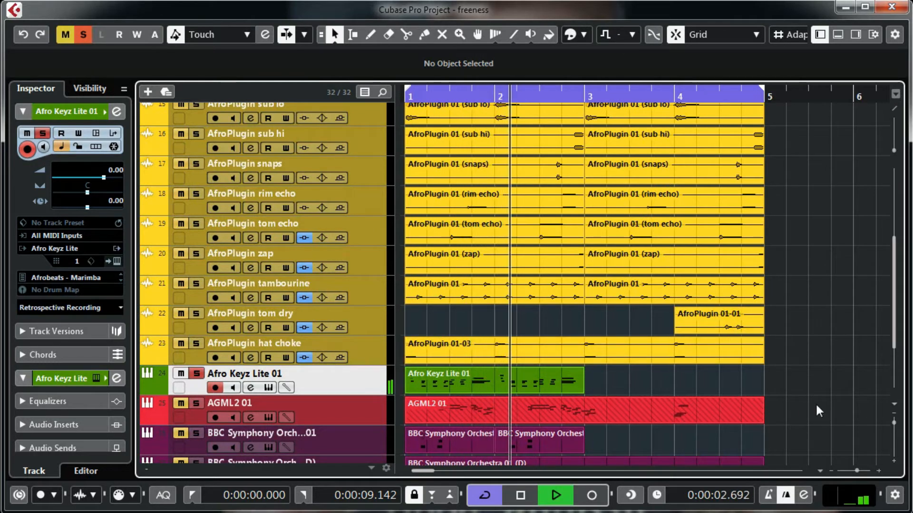
pyautogui.press('space')
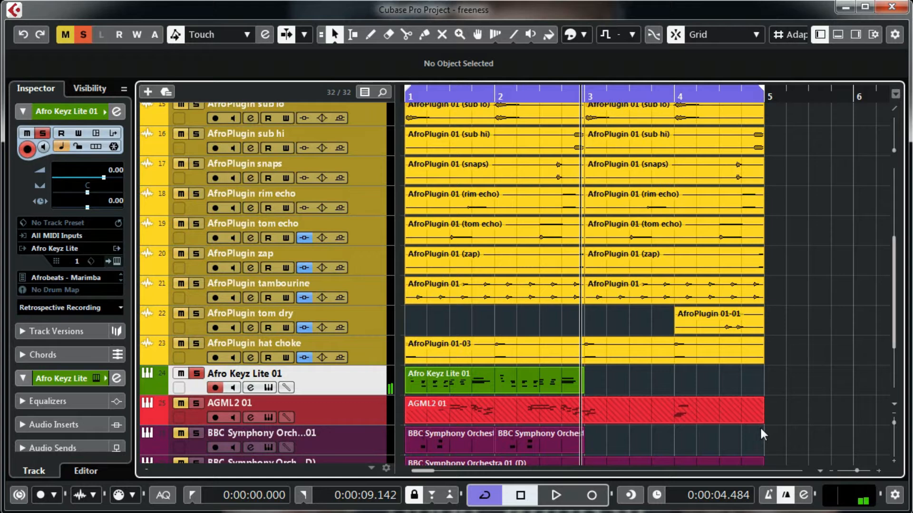
# Step: Open the AGML2 01 track's Ample Guitar instrument window and bring it fully into view
pyautogui.click(748, 310)
pyautogui.scroll(-3, 816, 276)
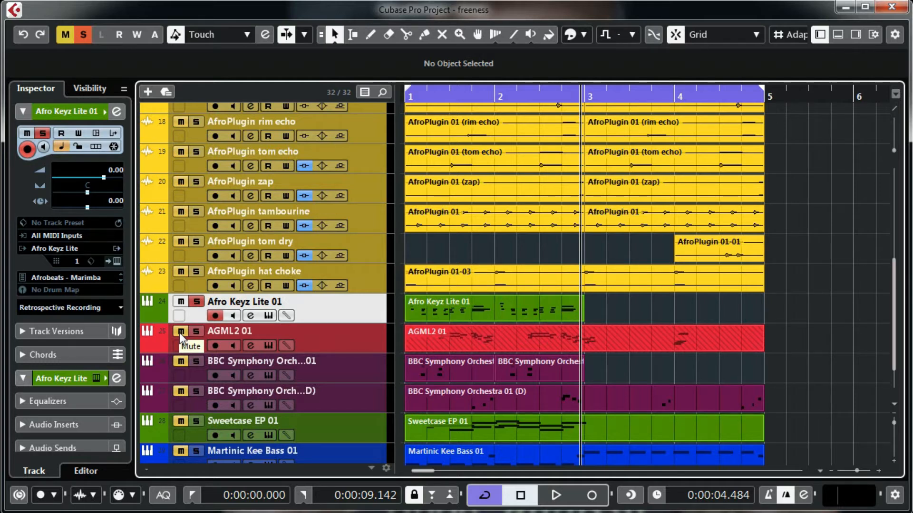
pyautogui.click(269, 346)
pyautogui.moveTo(437, 1); pyautogui.dragTo(572, 32)
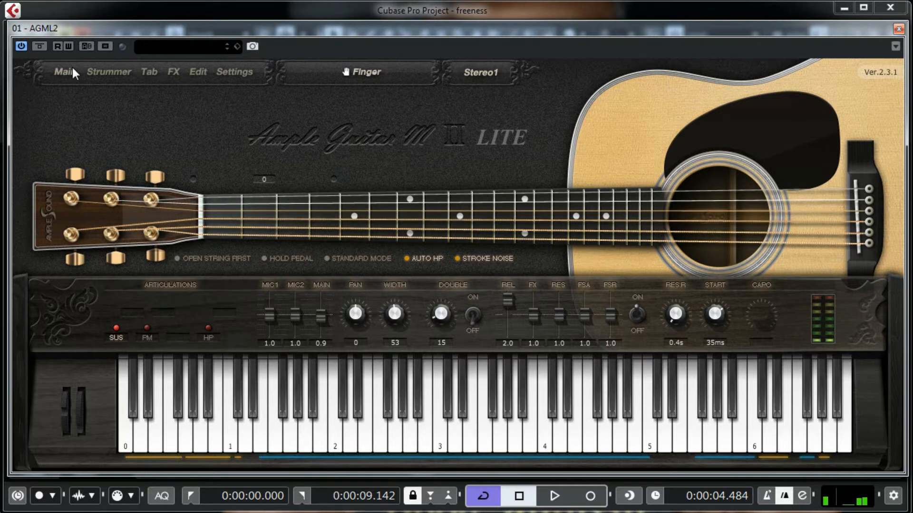
# Step: View Ample Guitar's Strummer controls, close the window, unsolo Afro Keyz Lite 01, return to start
pyautogui.click(107, 70)
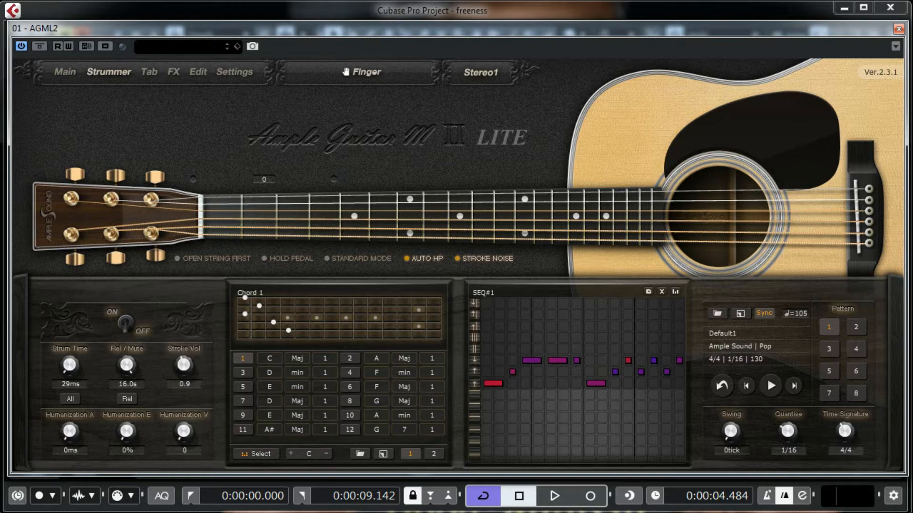
pyautogui.click(890, 7)
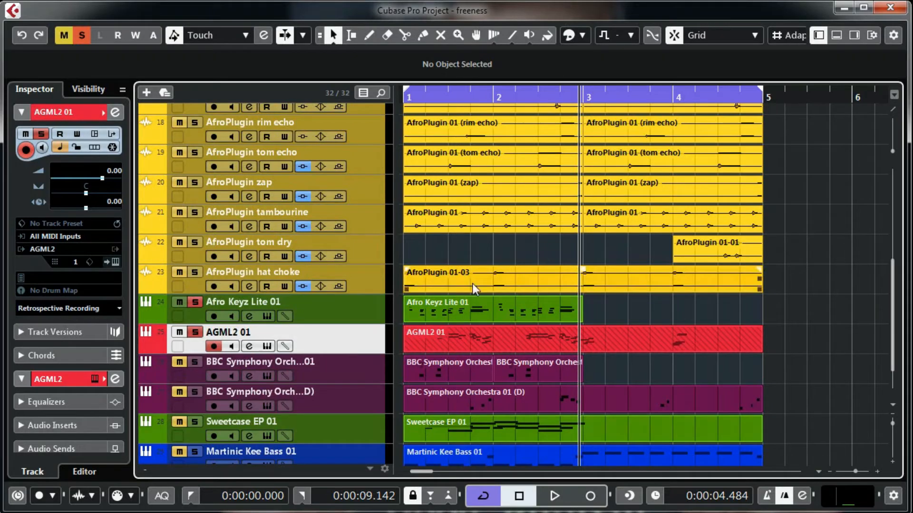
pyautogui.click(195, 302)
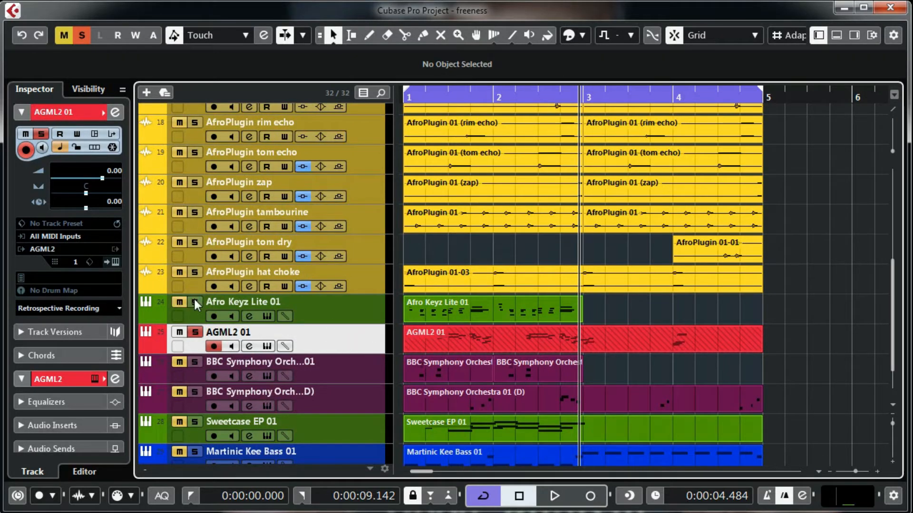
pyautogui.press('KP_Decimal')
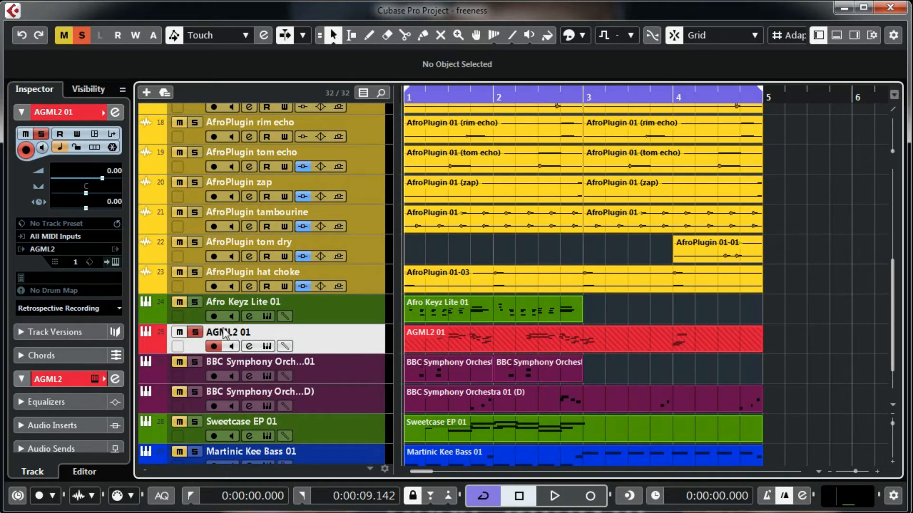
# Step: Play the soloed AGML2 01 guitar part, then open the first BBC Symphony Orchestra track's instrument
pyautogui.press('space')
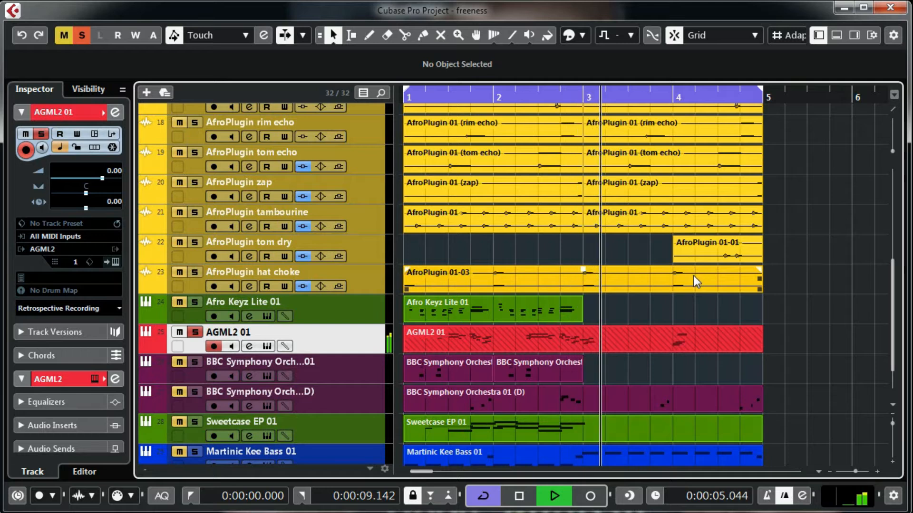
pyautogui.press('space')
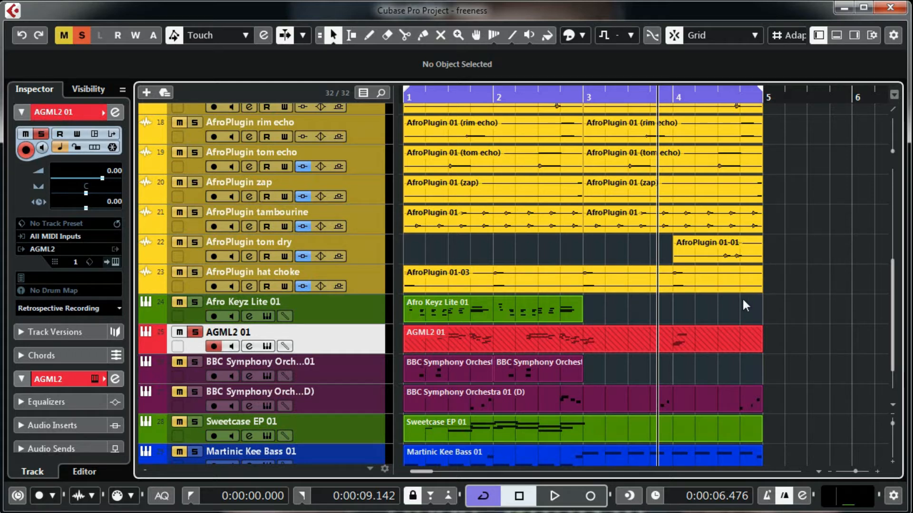
pyautogui.click(788, 357)
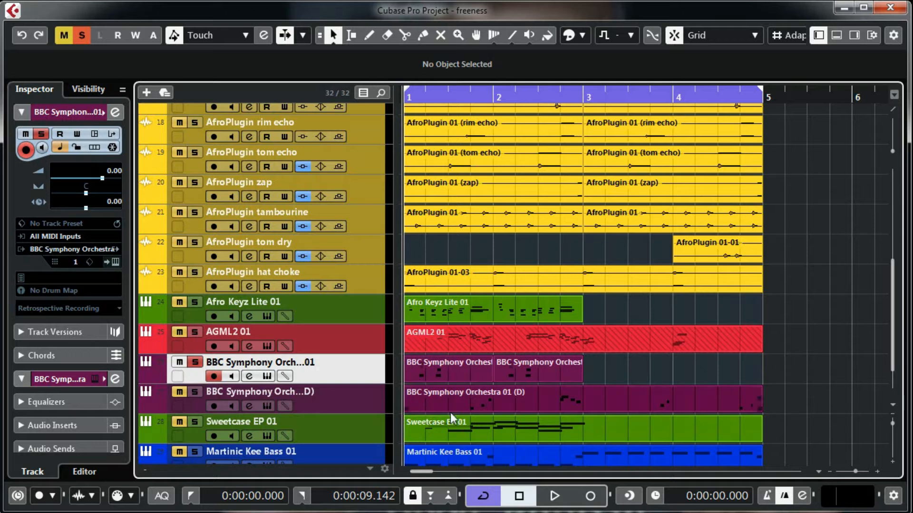
pyautogui.click(267, 378)
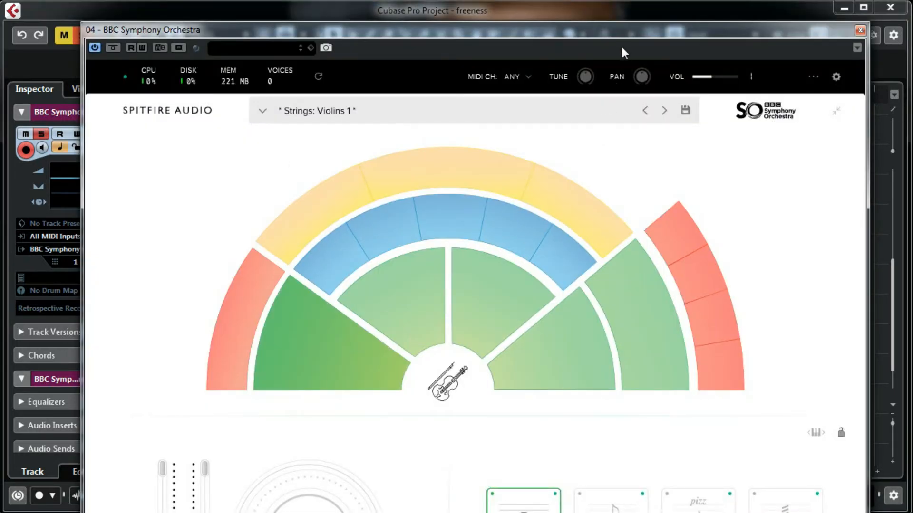
# Step: Move the BBC Symphony Orchestra window up and right to reveal its full interface
pyautogui.moveTo(621, 32); pyautogui.dragTo(670, 0)
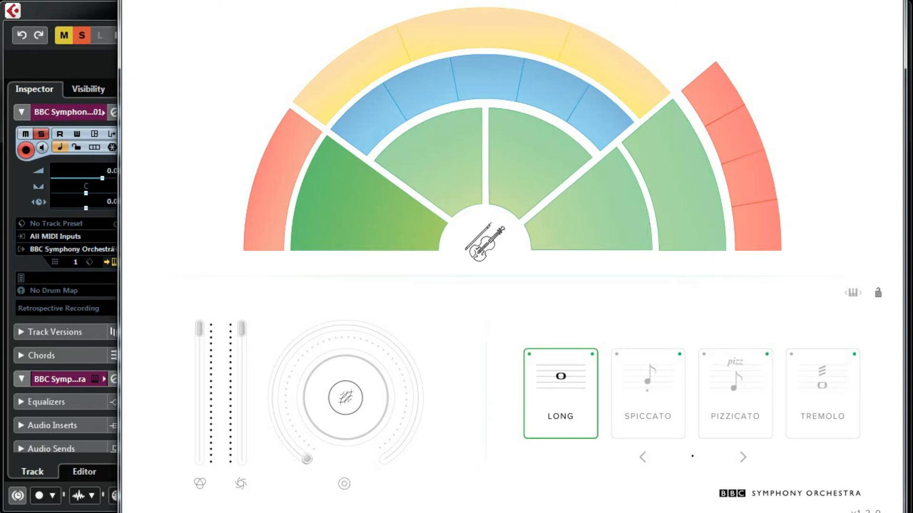
pyautogui.moveTo(503, 157)
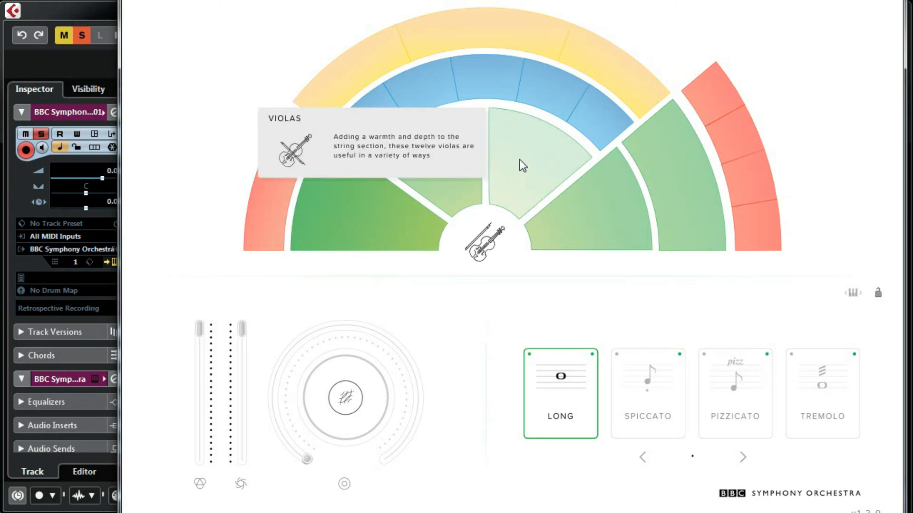
pyautogui.moveTo(615, 225)
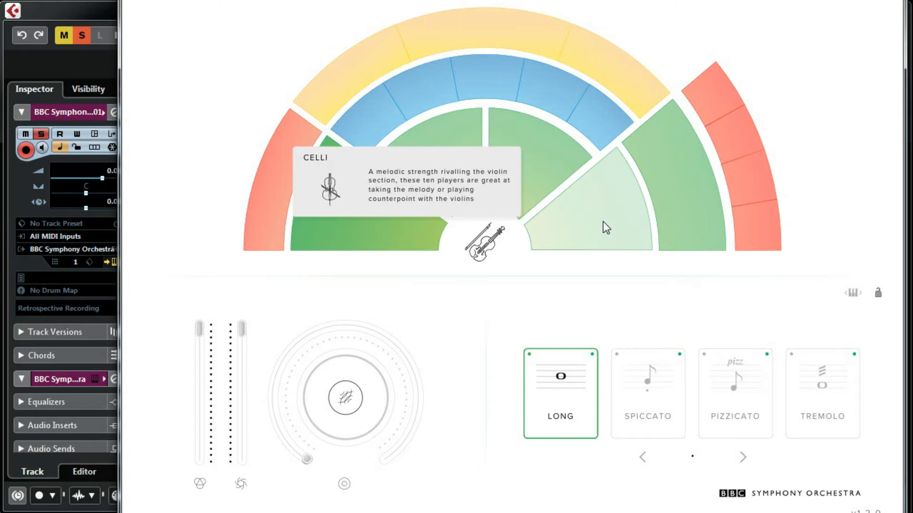
pyautogui.moveTo(447, 142)
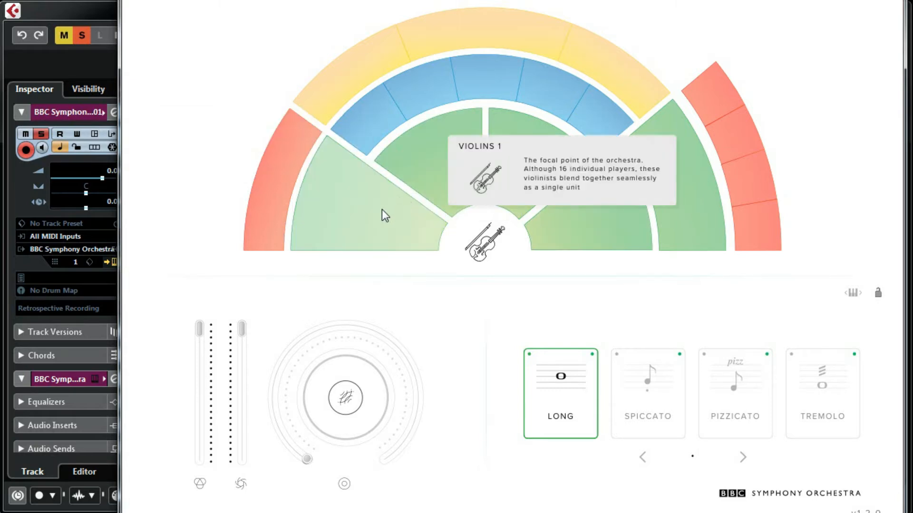
pyautogui.moveTo(259, 182)
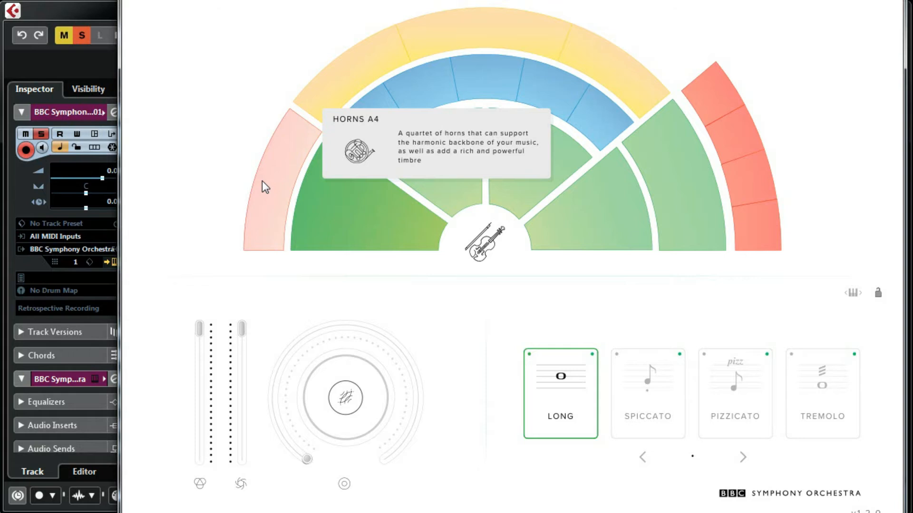
pyautogui.moveTo(349, 82)
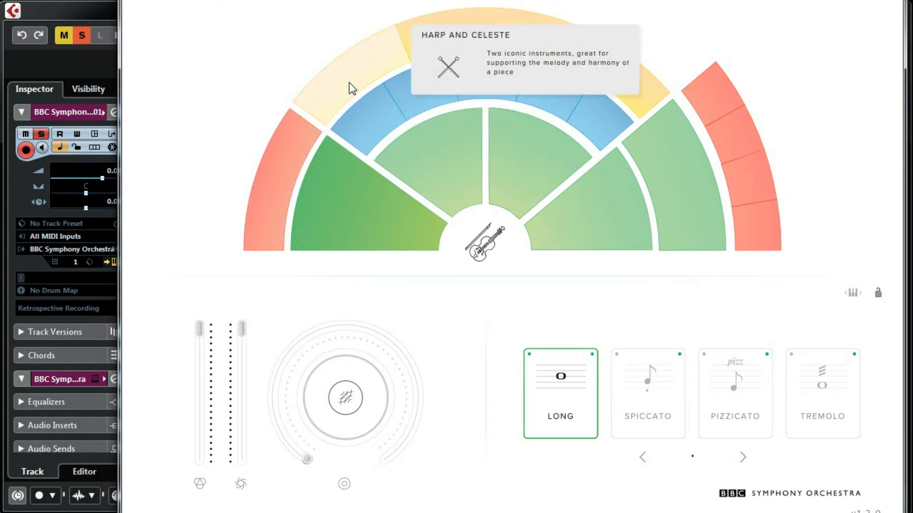
pyautogui.moveTo(449, 45)
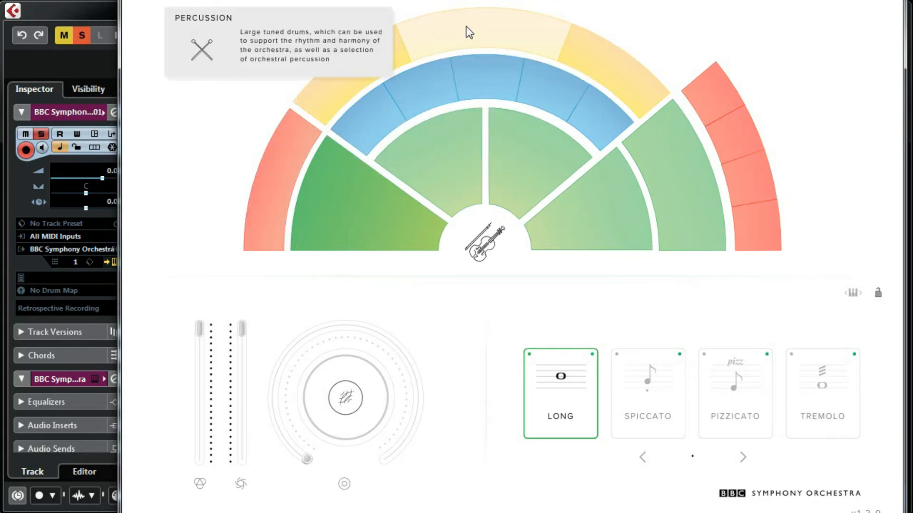
pyautogui.moveTo(575, 56)
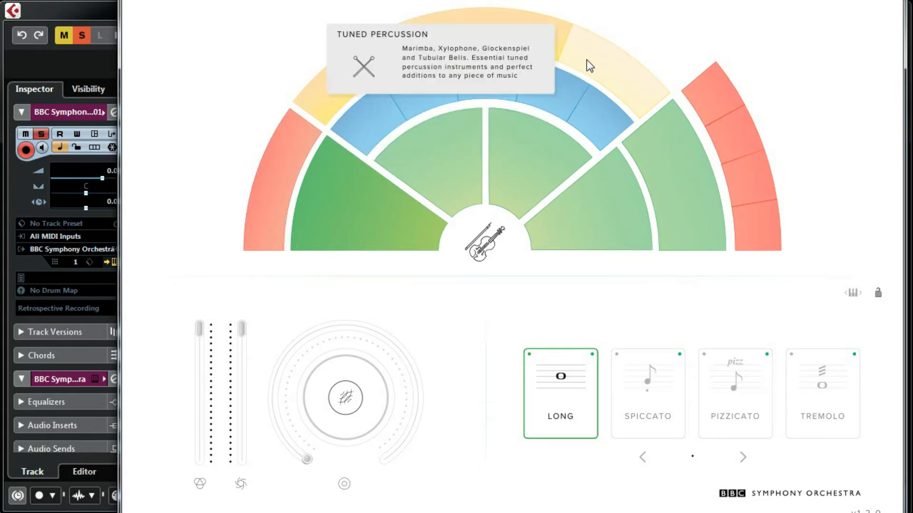
pyautogui.moveTo(599, 130)
pyautogui.moveTo(563, 101)
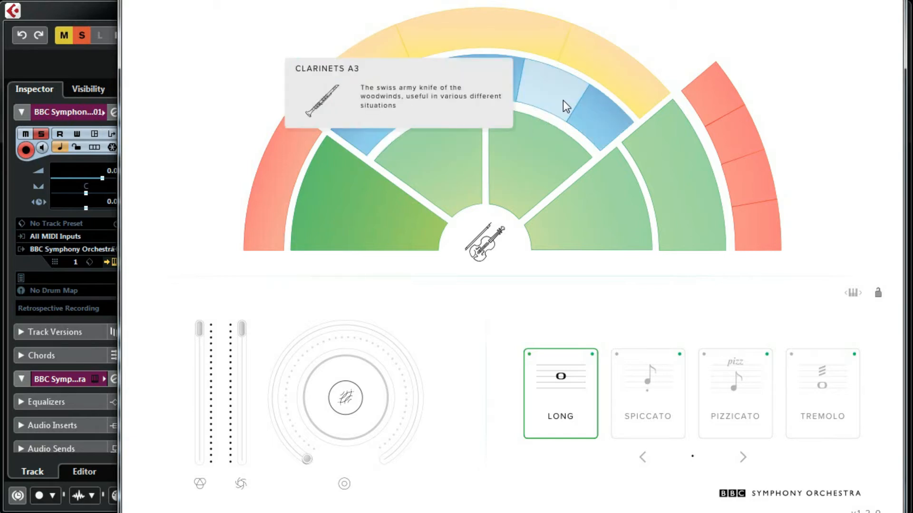
pyautogui.moveTo(509, 90)
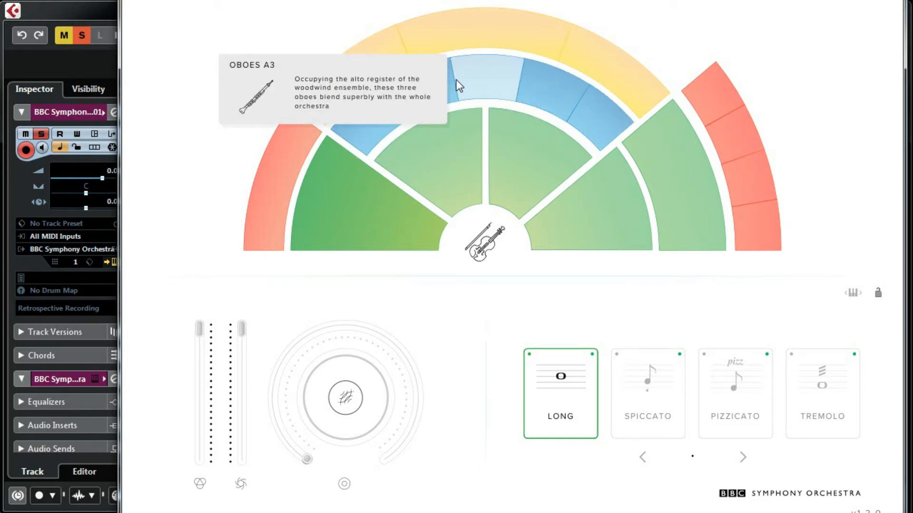
pyautogui.moveTo(363, 134)
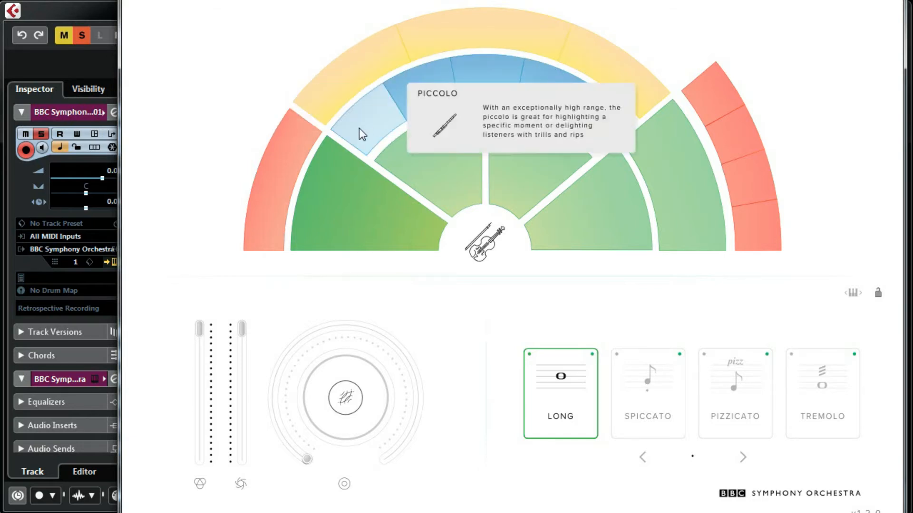
pyautogui.moveTo(684, 194)
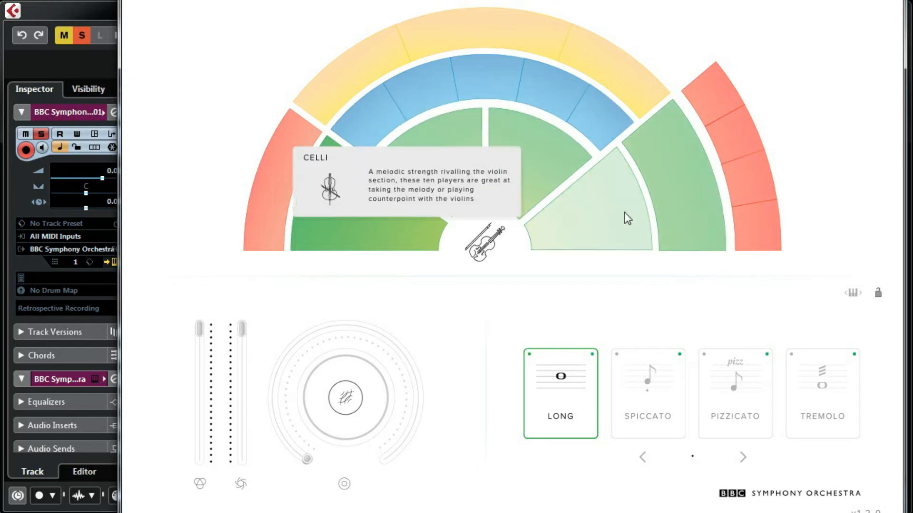
pyautogui.moveTo(707, 98)
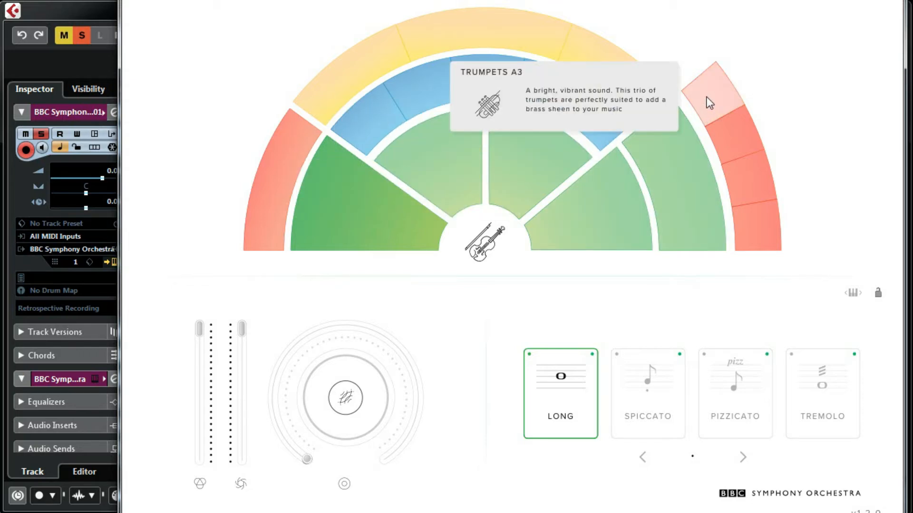
pyautogui.moveTo(740, 172)
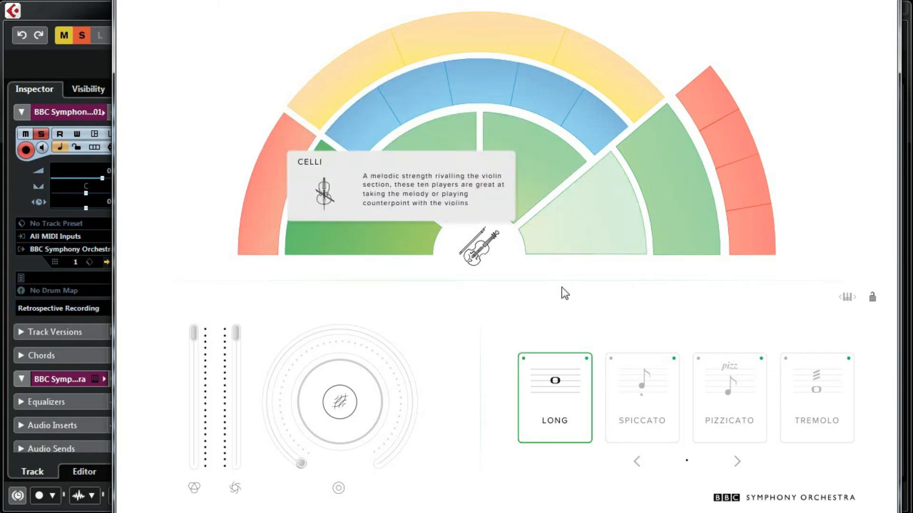
# Step: Try Spiccato, Pizzicato and Tremolo articulations, return to Long, and close the BBC SO window
pyautogui.click(633, 398)
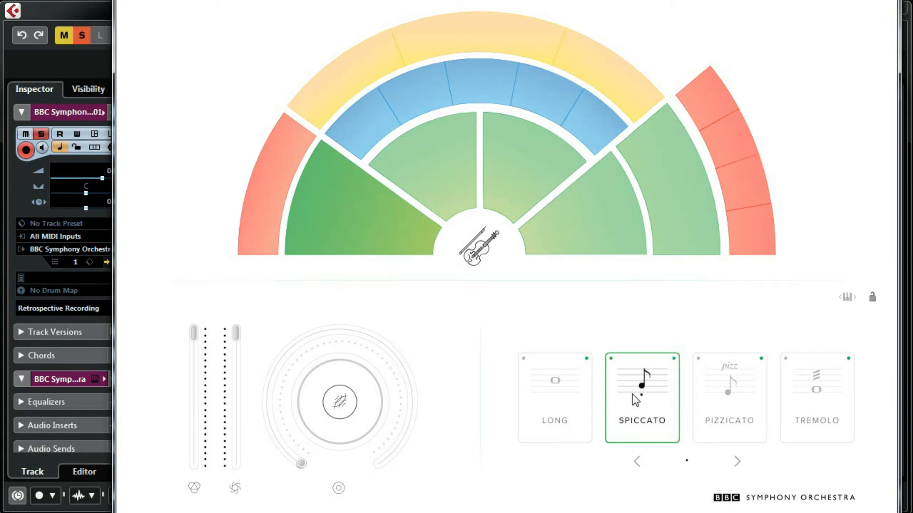
pyautogui.click(713, 407)
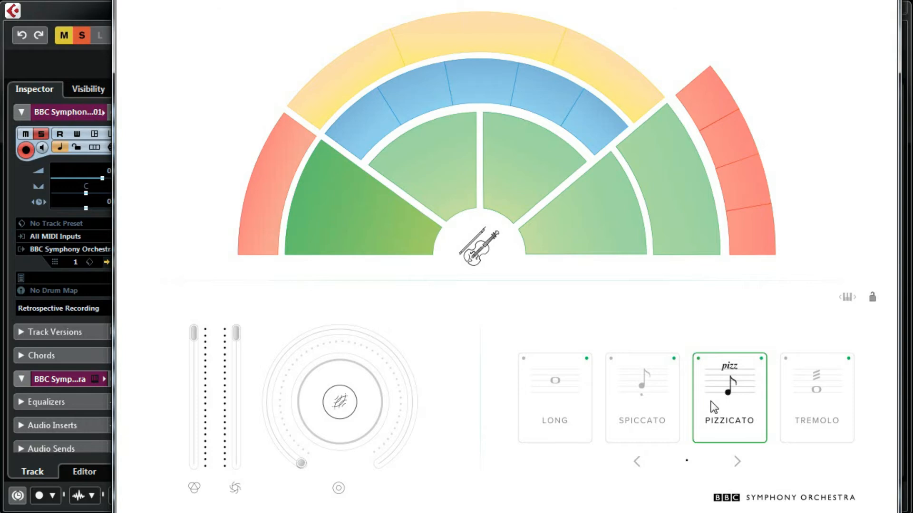
pyautogui.click(817, 394)
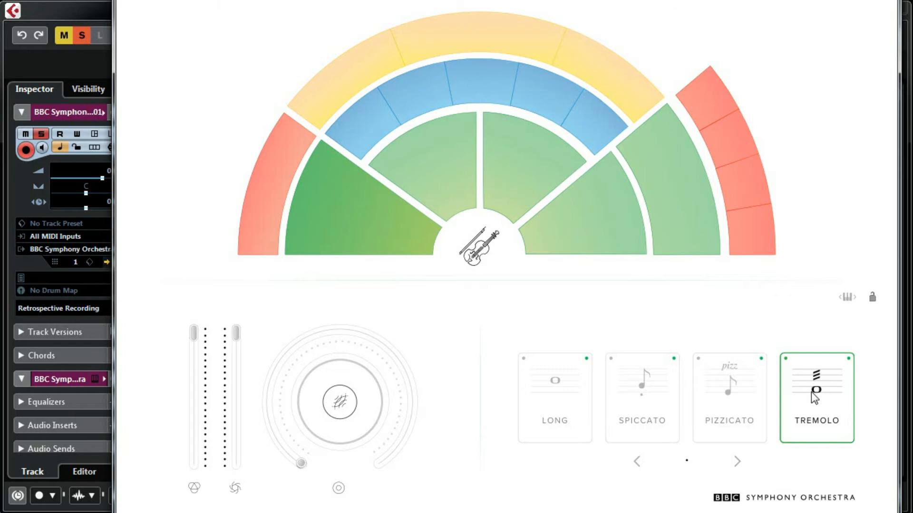
pyautogui.click(554, 396)
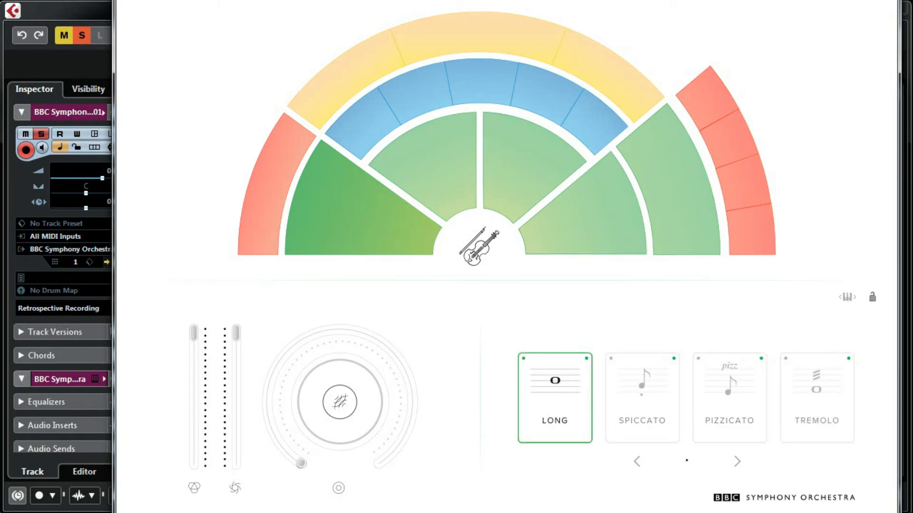
pyautogui.click(879, 1)
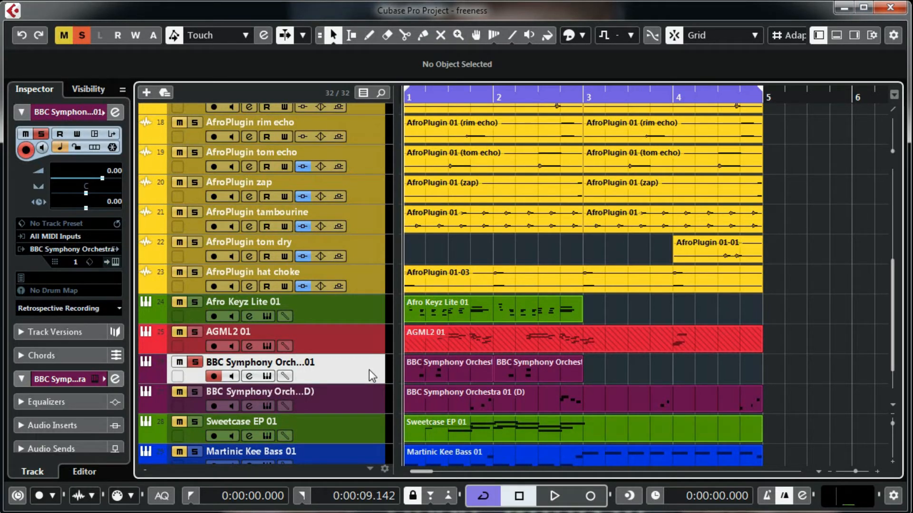
# Step: Play briefly, then solo BBC Symphony Orchestra 01 (D) instead of the first track and open its instrument
pyautogui.press('space')
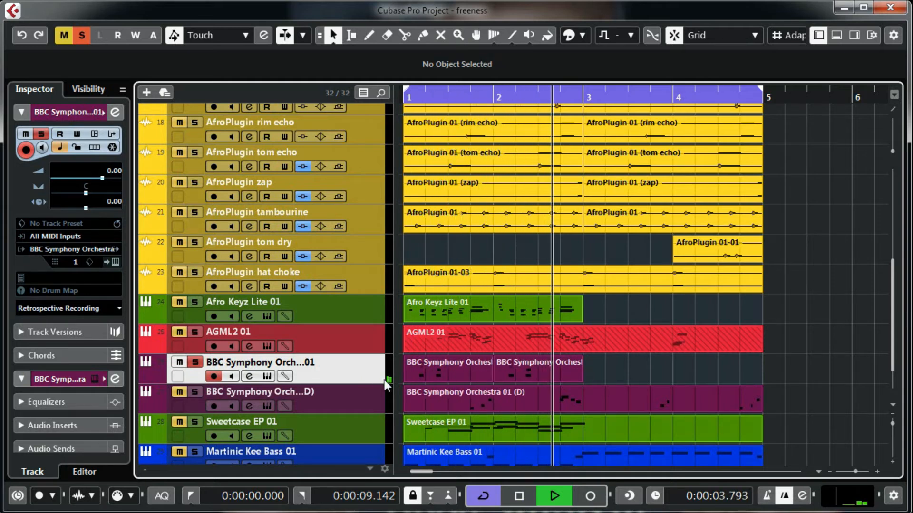
pyautogui.press('space')
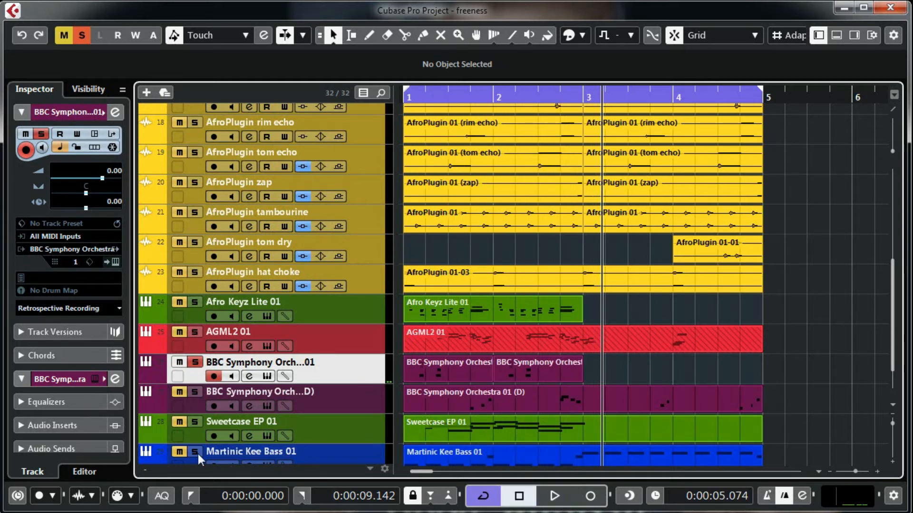
pyautogui.click(195, 391)
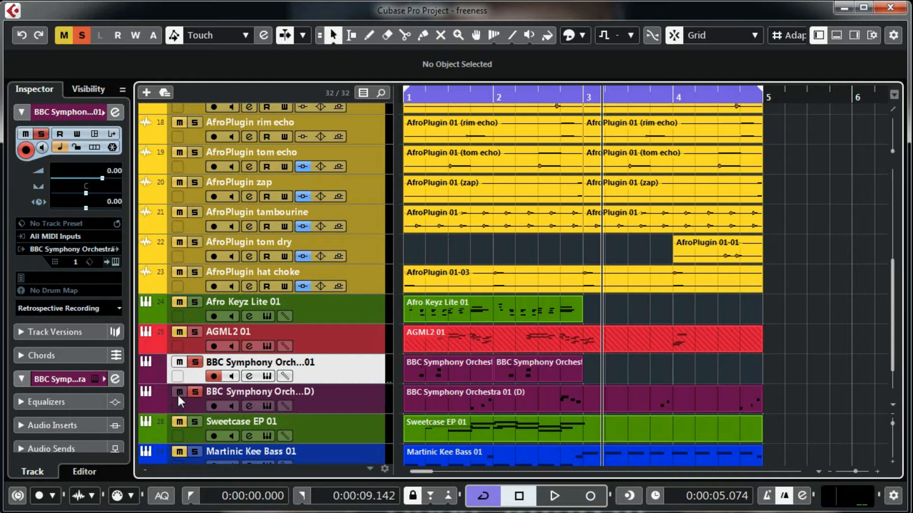
pyautogui.click(195, 362)
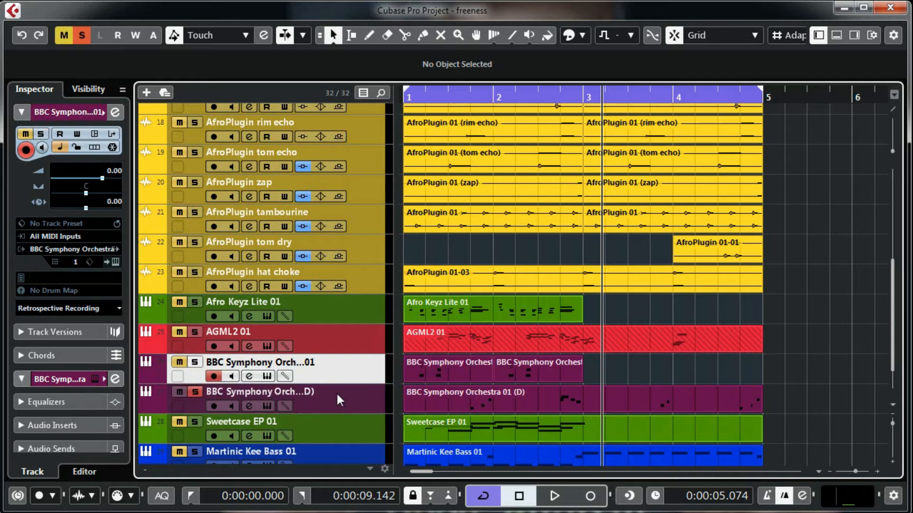
pyautogui.click(339, 400)
pyautogui.click(266, 406)
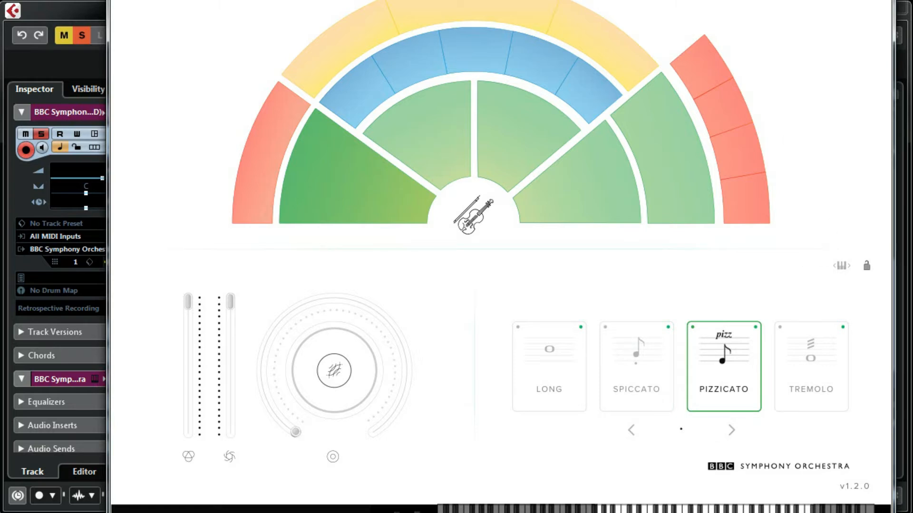
# Step: Close the (D) orchestra window and play the soloed (D) part from the project start
pyautogui.press('Escape')
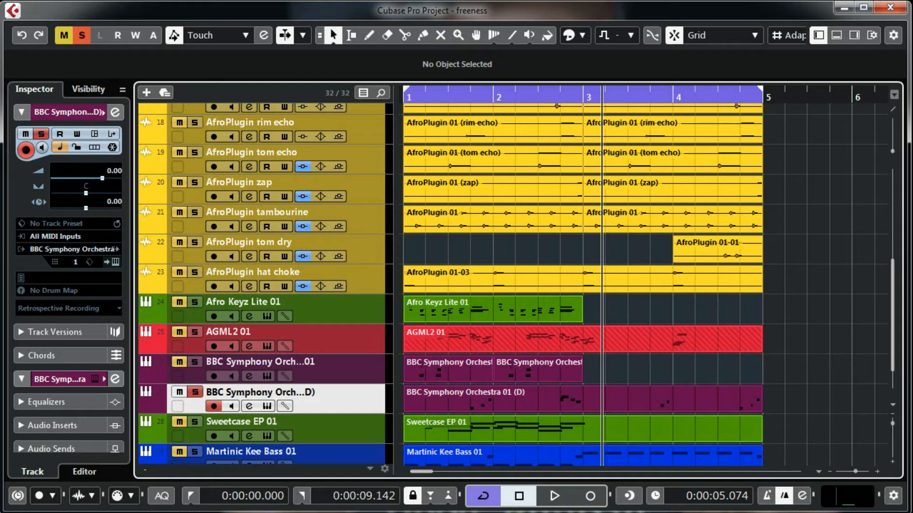
pyautogui.press('Home')
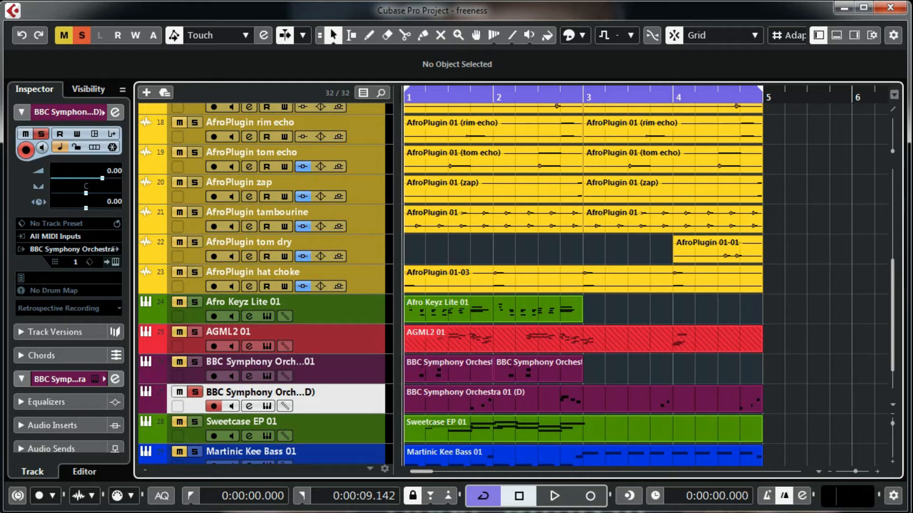
pyautogui.press('space')
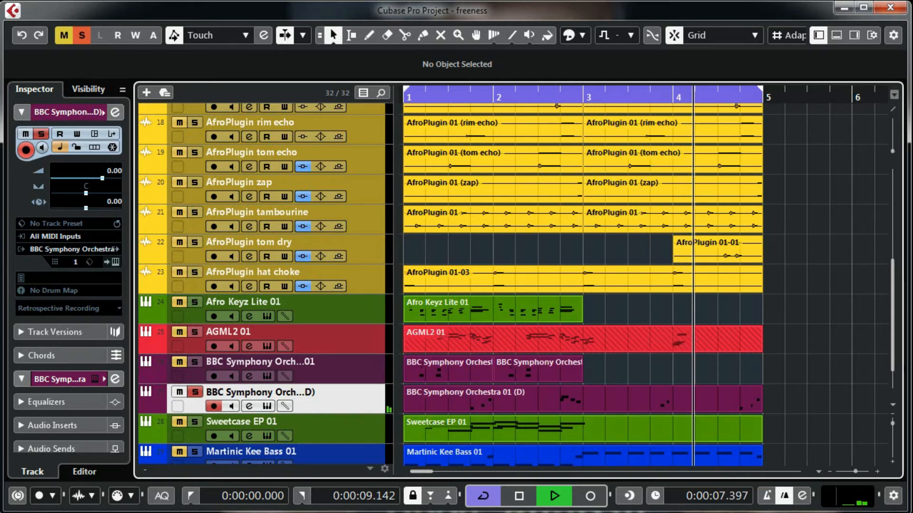
pyautogui.press('space')
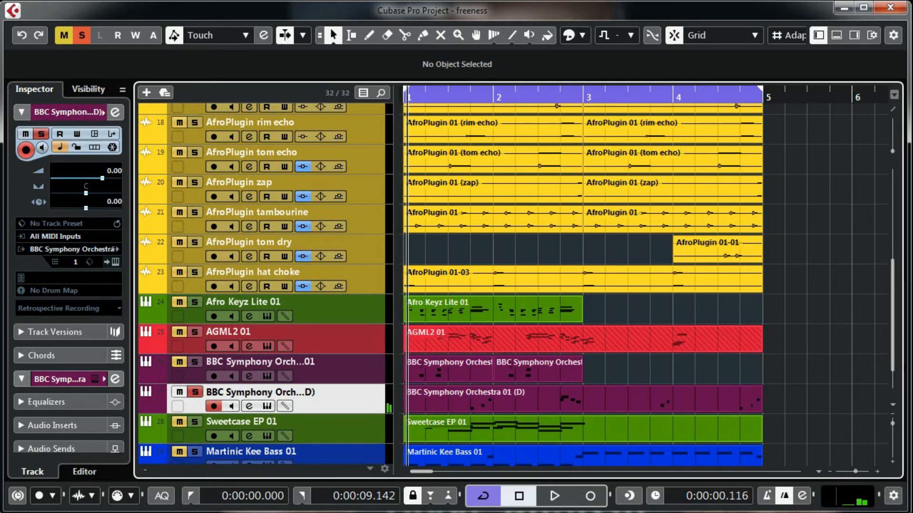
# Step: Unsolo the BBC Symphony Orchestra 01 (D) track and solo Sweetcase EP 01
pyautogui.click(195, 392)
pyautogui.click(194, 421)
pyautogui.scroll(-2, 195, 421)
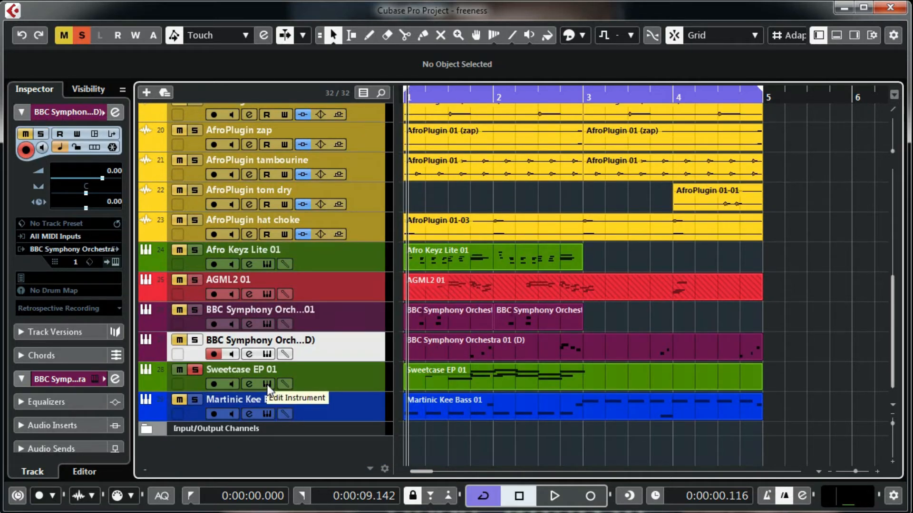
# Step: Open the Sweetcase EP instrument, check its Young Deep Love preset, then close the window
pyautogui.click(268, 384)
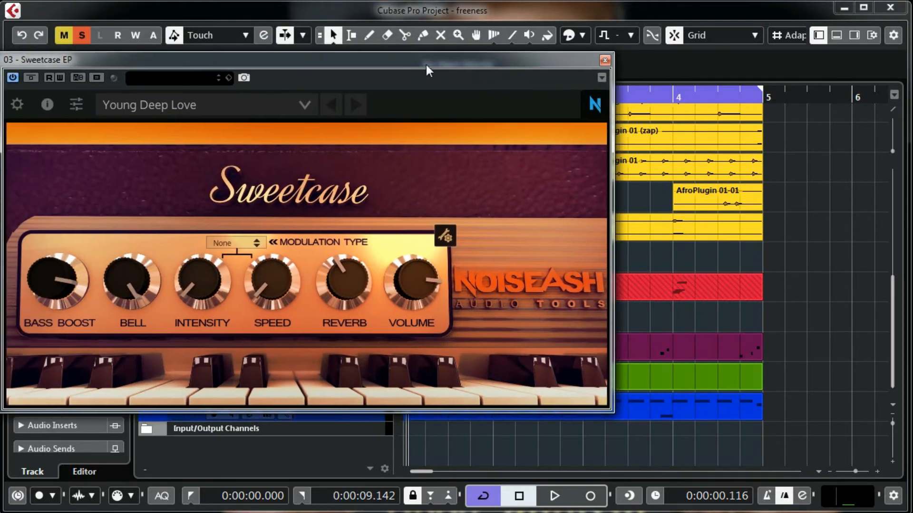
pyautogui.moveTo(427, 66); pyautogui.dragTo(596, 86)
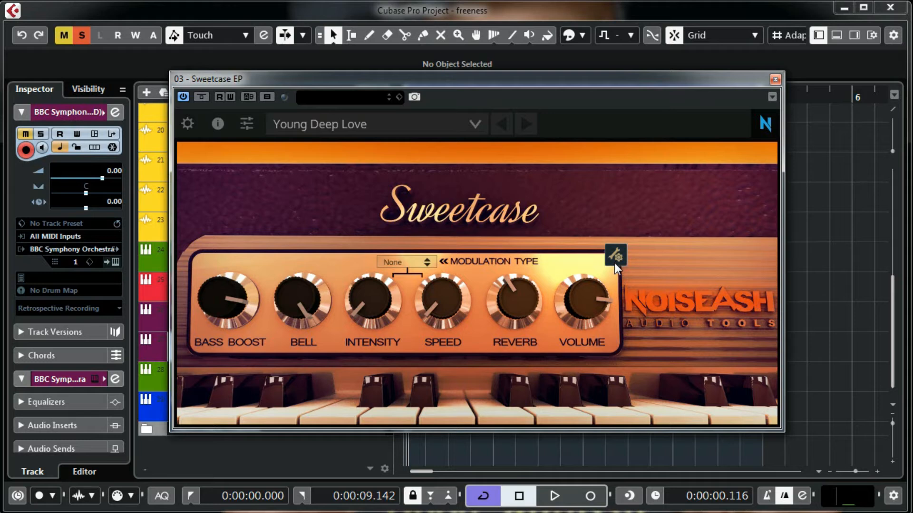
pyautogui.click(391, 130)
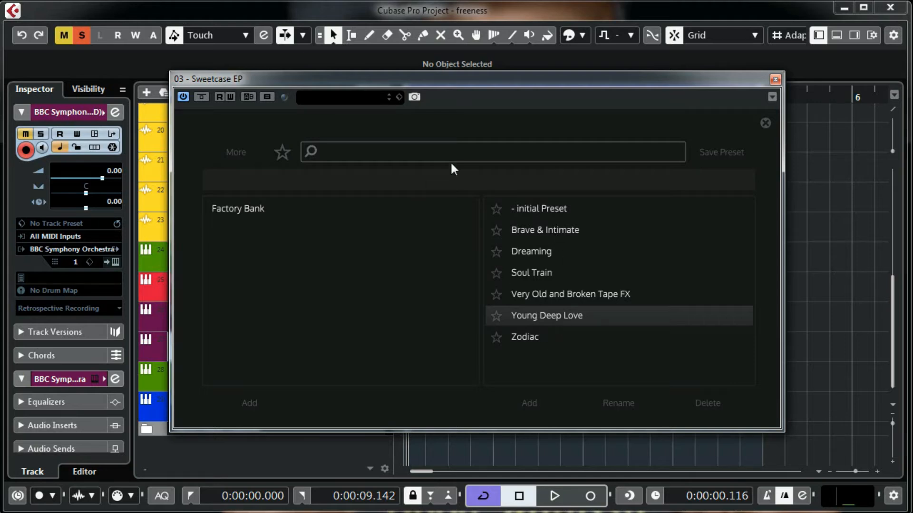
pyautogui.click(766, 124)
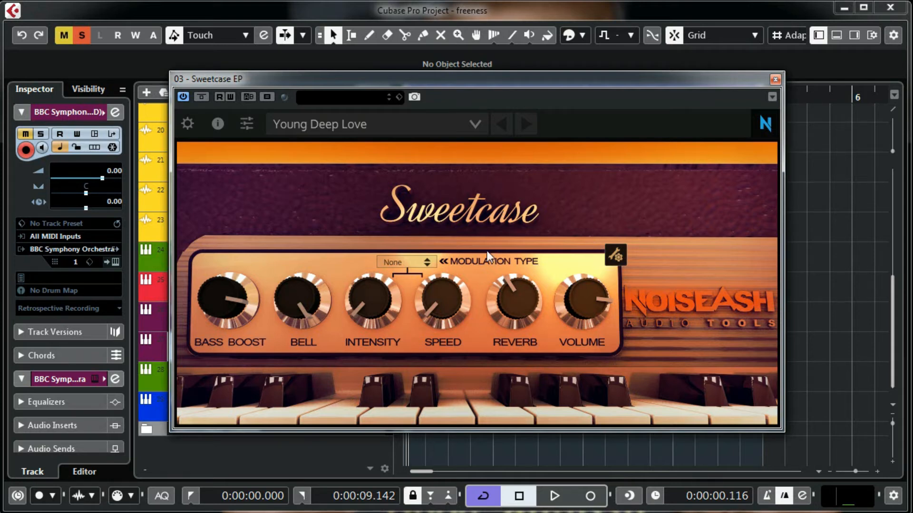
pyautogui.click(774, 81)
pyautogui.click(325, 380)
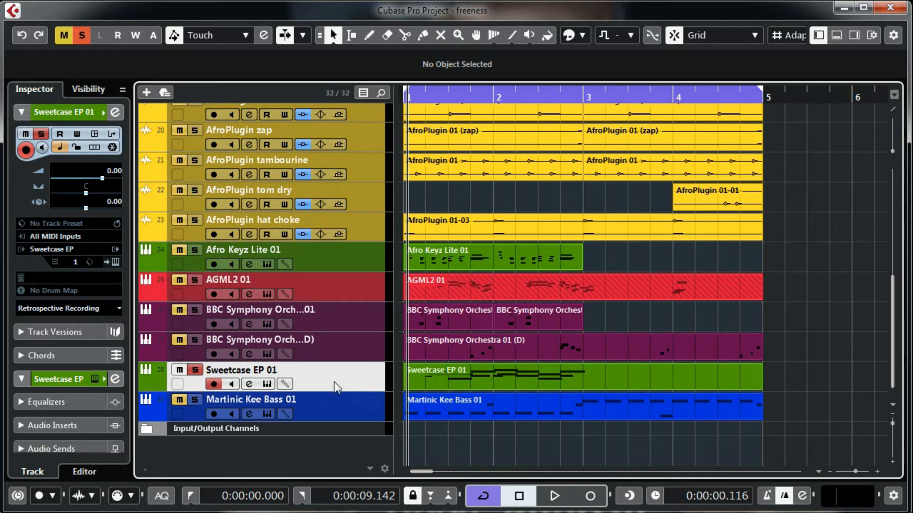
# Step: Play the soloed Sweetcase EP part from the start, then unsolo it and unmute Martinic Kee Bass 01
pyautogui.press('KP_Decimal')
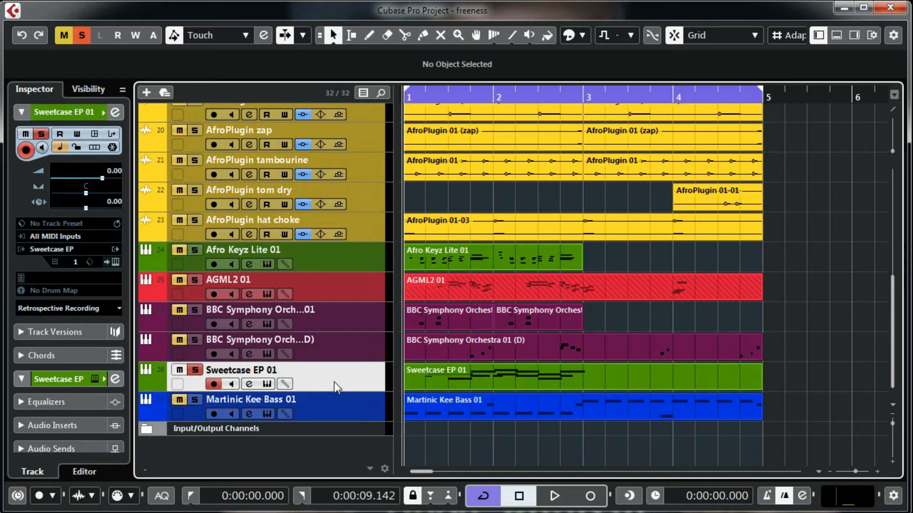
pyautogui.press('space')
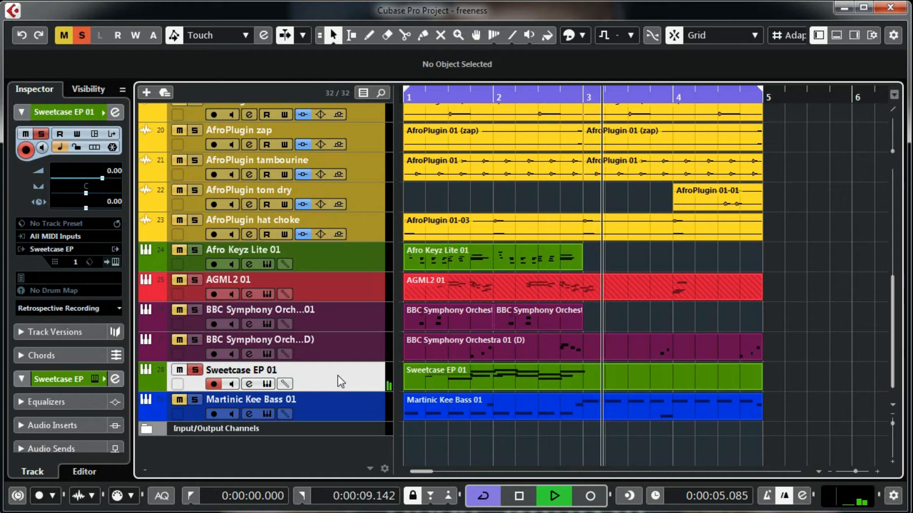
pyautogui.press('space')
pyautogui.press('Home')
pyautogui.press('space')
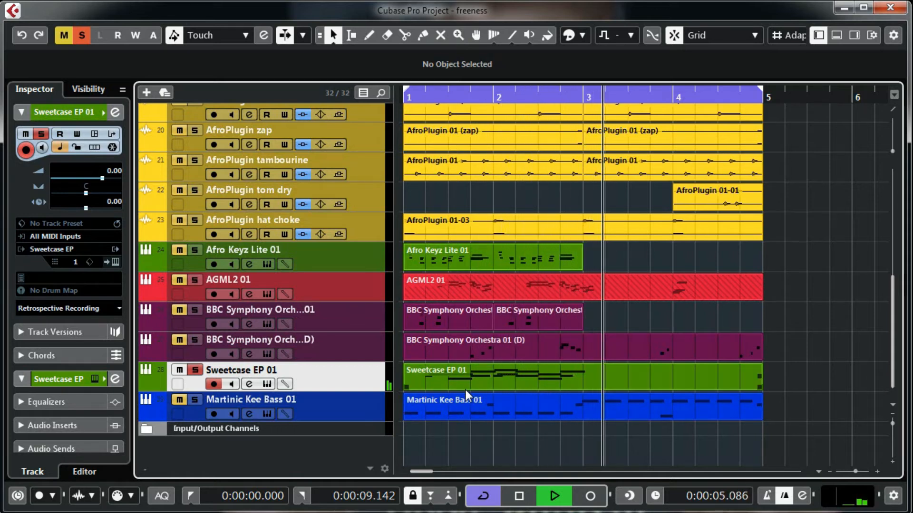
pyautogui.press('space')
pyautogui.click(196, 371)
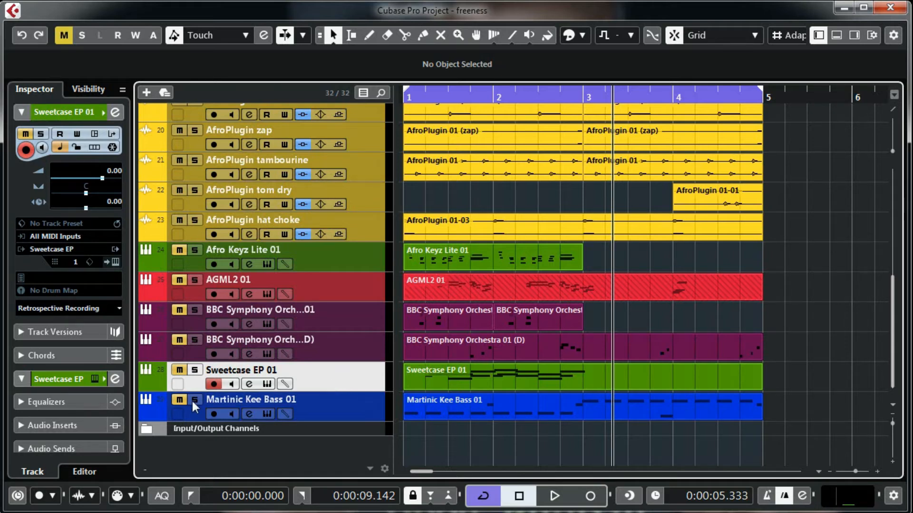
pyautogui.click(179, 401)
# Step: Open the Kee Bass instrument, reposition its window, view its settings panel, then close it
pyautogui.click(262, 410)
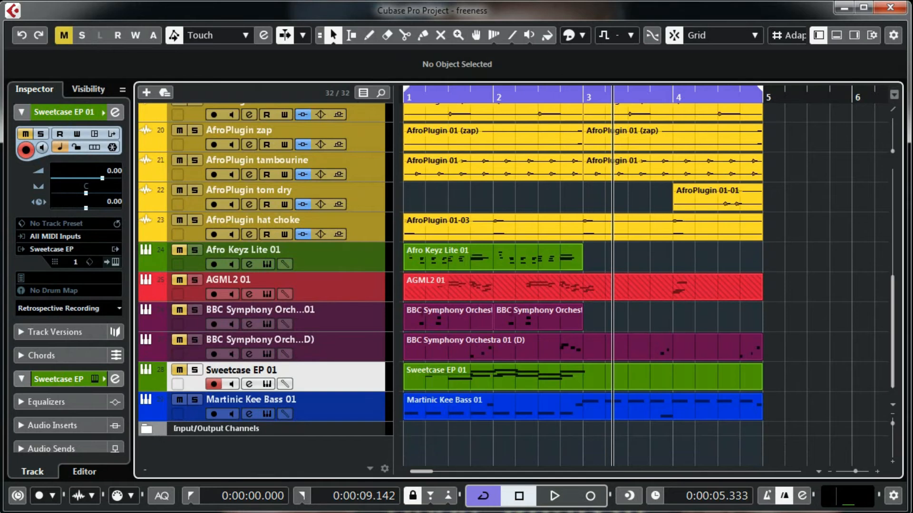
pyautogui.click(346, 409)
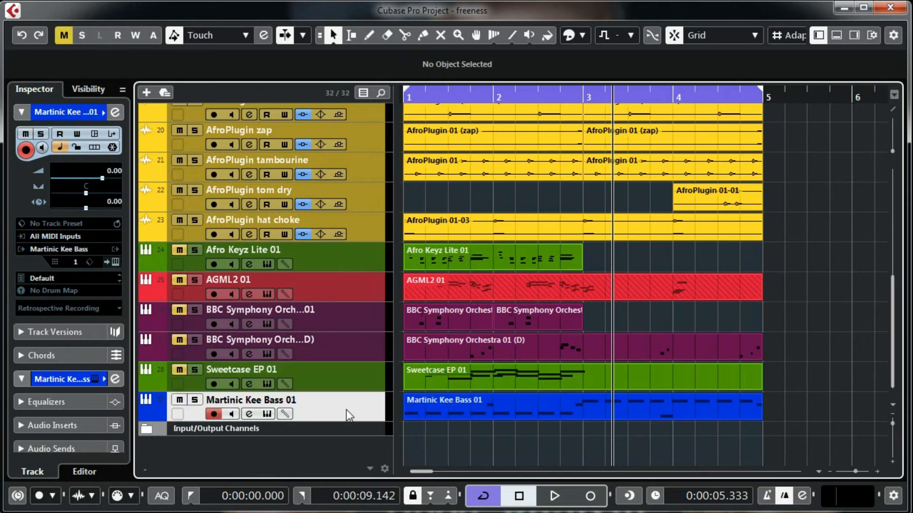
pyautogui.click(267, 414)
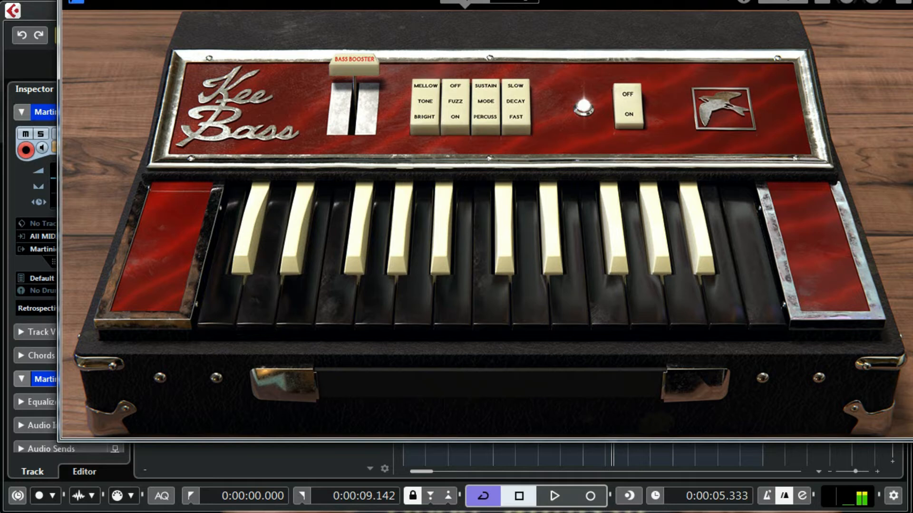
pyautogui.moveTo(489, 0); pyautogui.dragTo(486, 37)
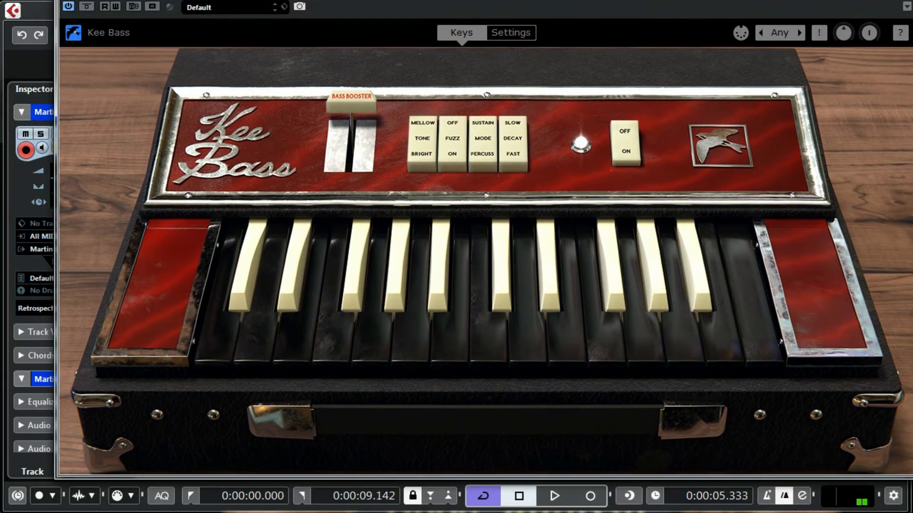
pyautogui.click(512, 32)
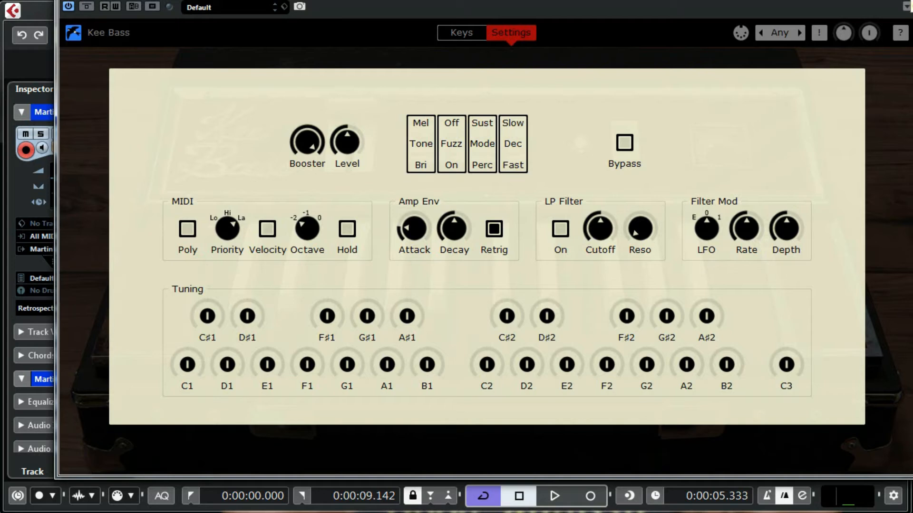
pyautogui.click(911, 2)
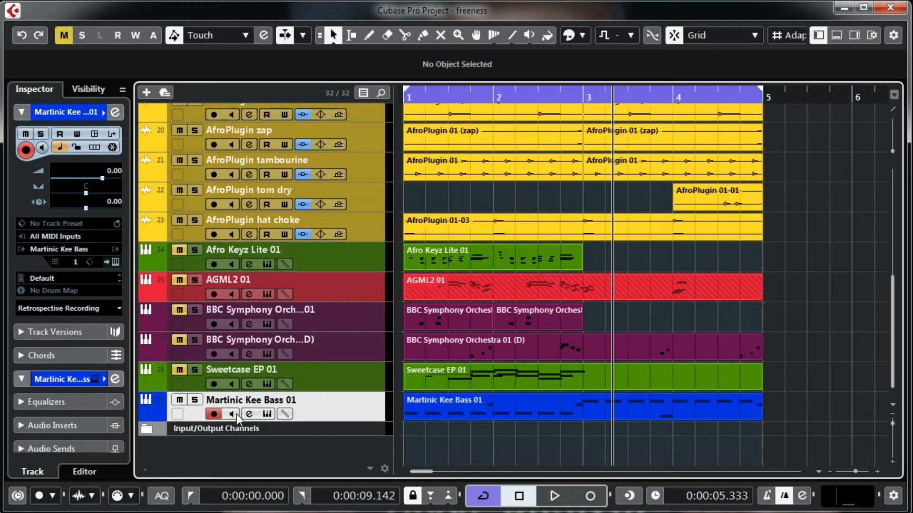
# Step: Solo Martinic Kee Bass and play it from bar 1, then open the Keyzone Classic 01 instrument
pyautogui.press('Home')
pyautogui.press('s')
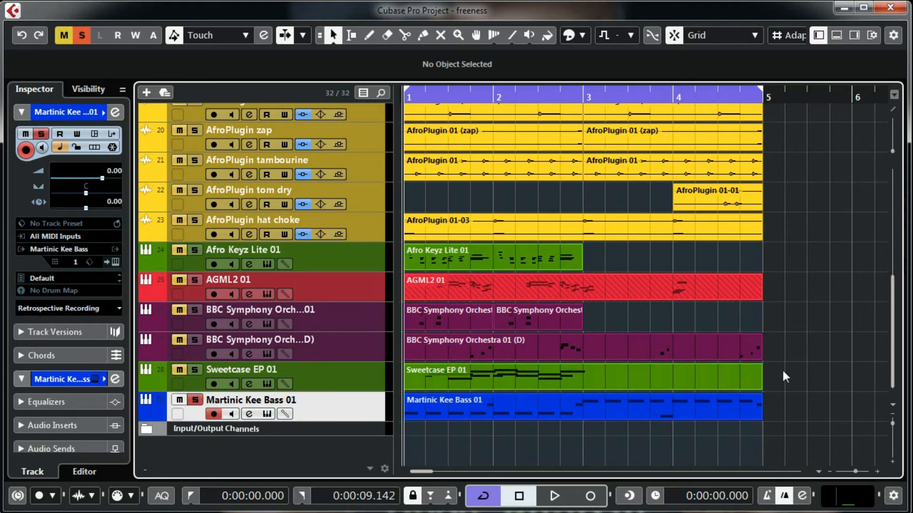
pyautogui.press('space')
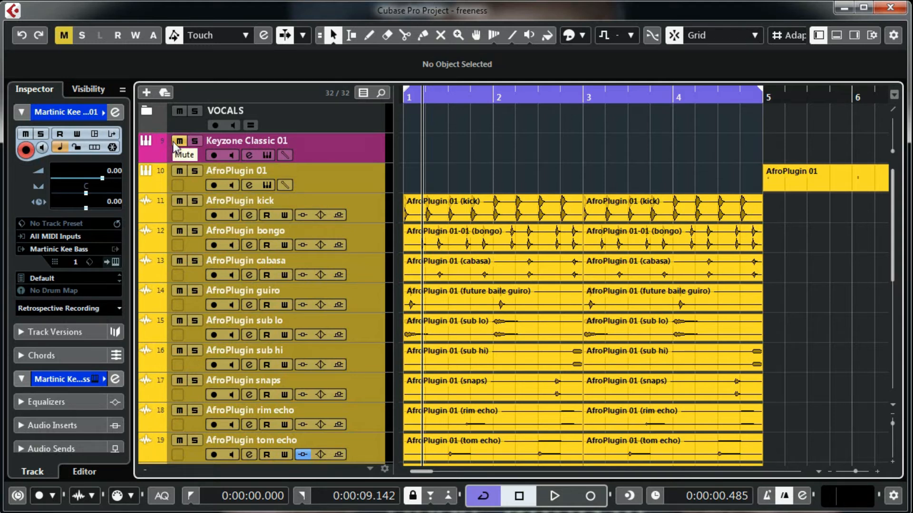
pyautogui.click(266, 155)
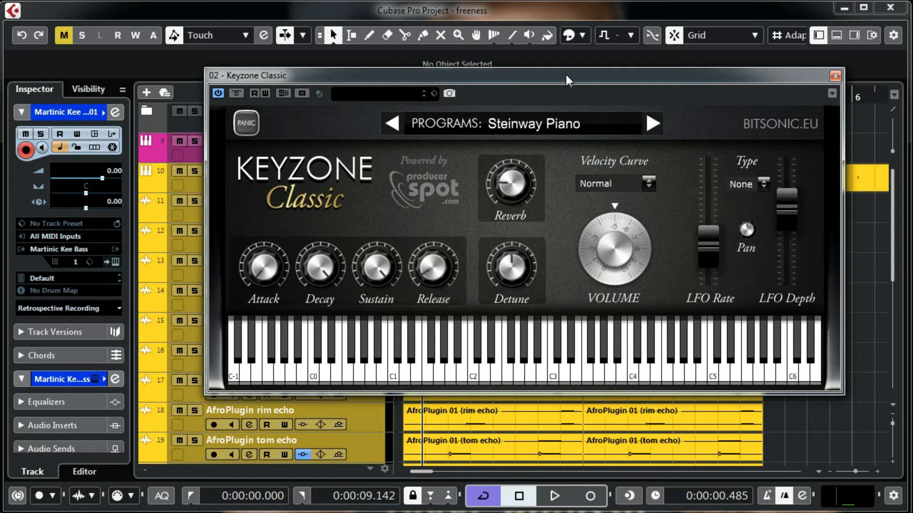
# Step: Browse Keyzone Classic's program list and LFO types, keeping Steinway Piano and LFO None
pyautogui.moveTo(565, 75); pyautogui.dragTo(514, 117)
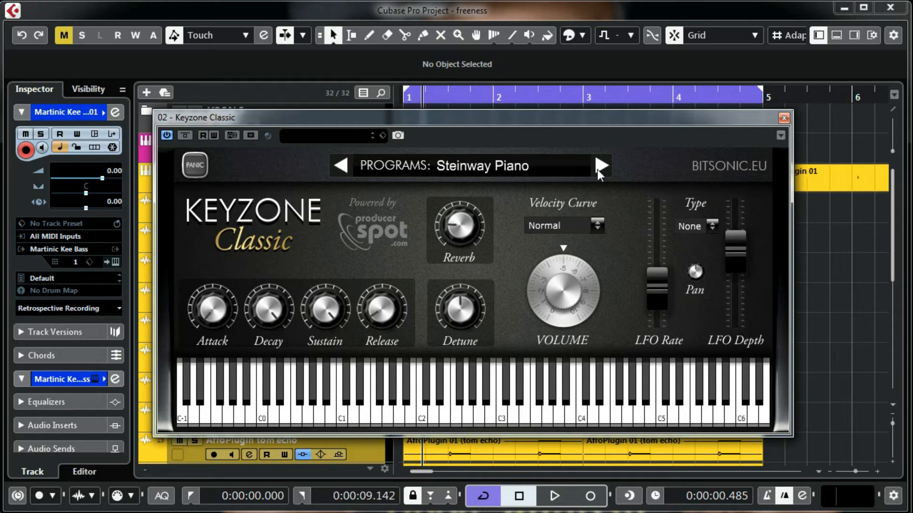
pyautogui.click(535, 168)
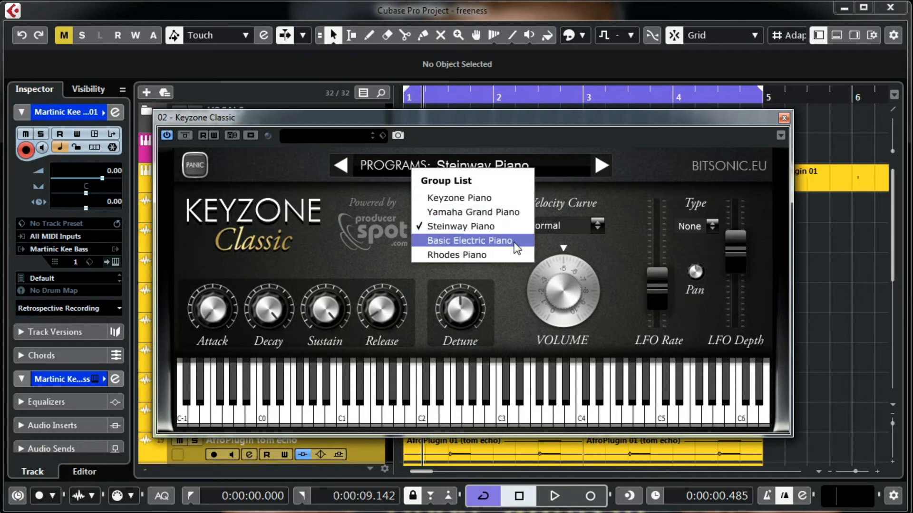
pyautogui.click(628, 163)
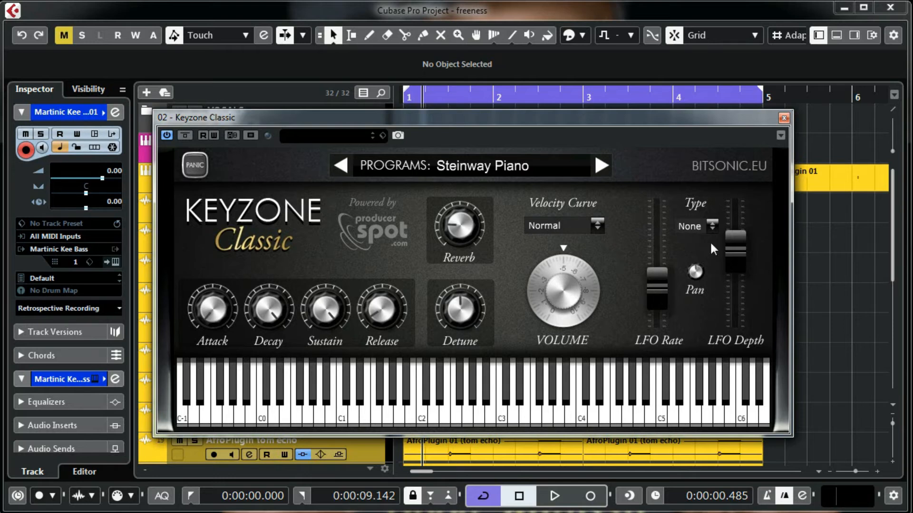
pyautogui.click(709, 227)
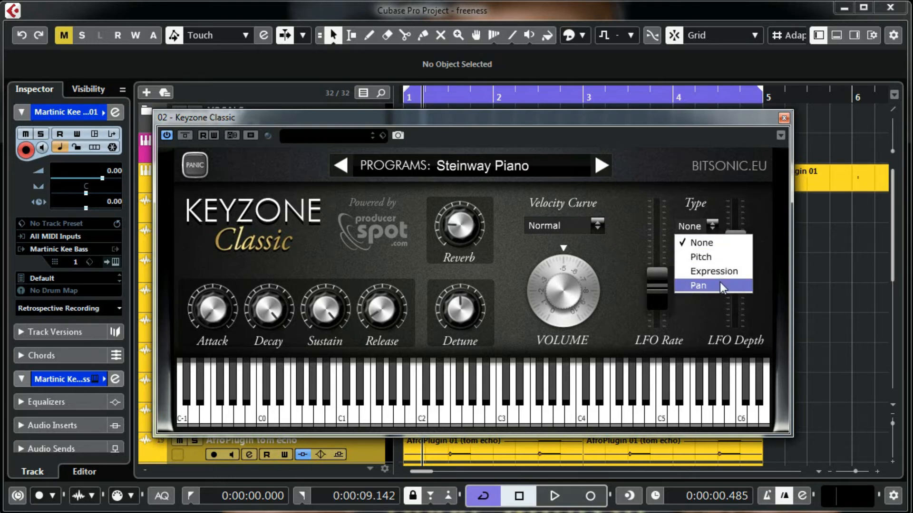
pyautogui.click(701, 190)
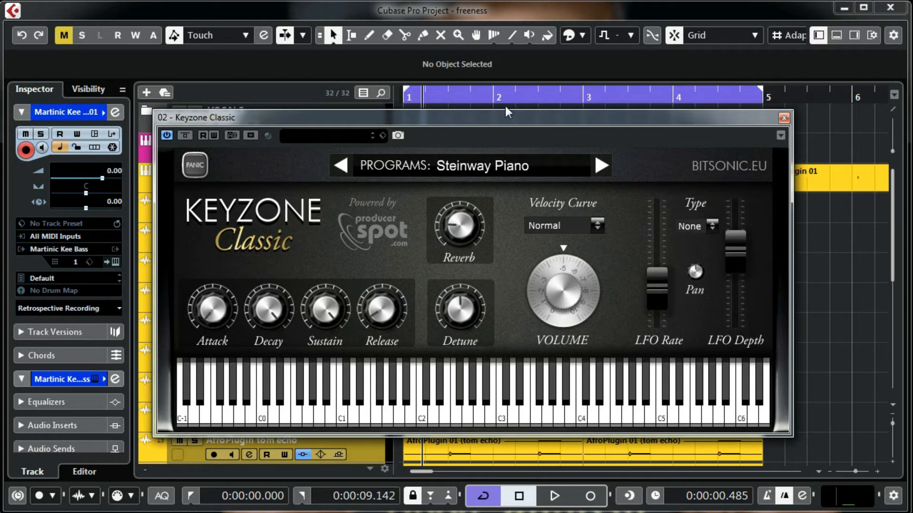
pyautogui.moveTo(504, 117); pyautogui.dragTo(487, 77)
# Step: Step Keyzone Classic 01 past Basic Electric Piano and Rhodes Piano to Keyzone Piano, then close its window
pyautogui.click(358, 150)
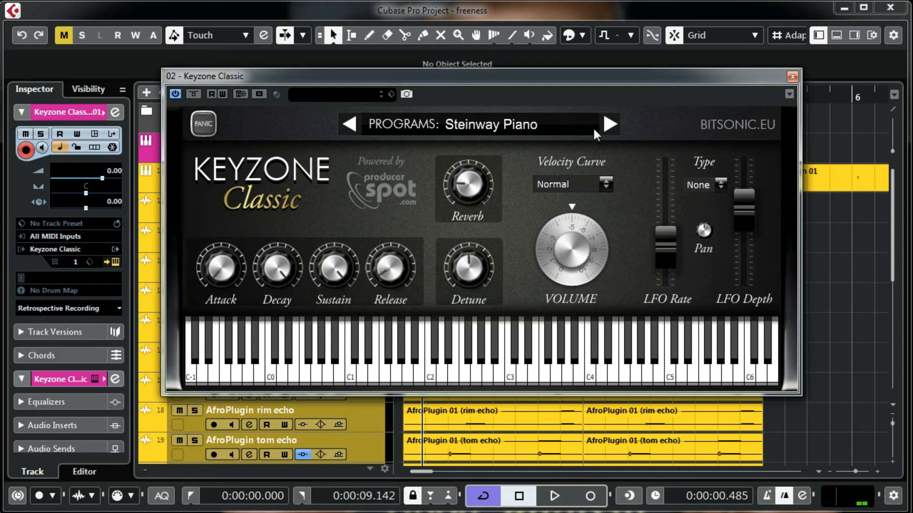
pyautogui.click(606, 125)
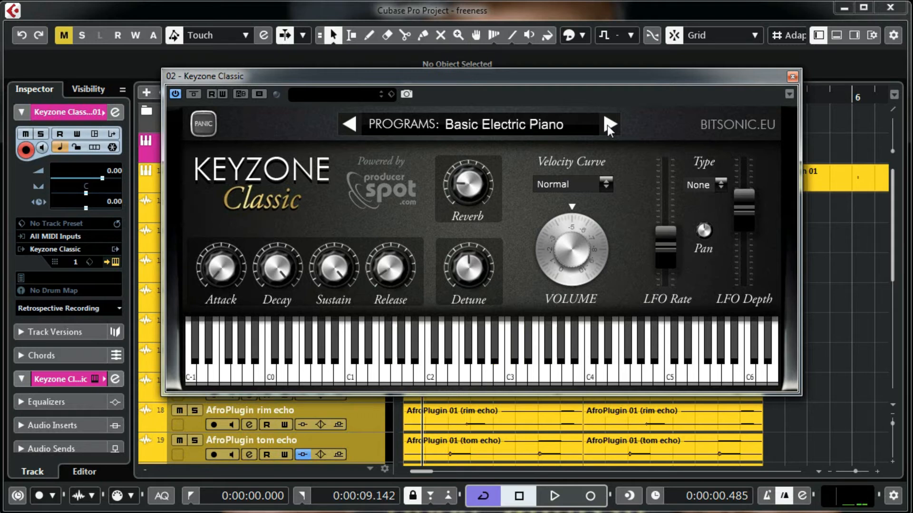
pyautogui.click(607, 125)
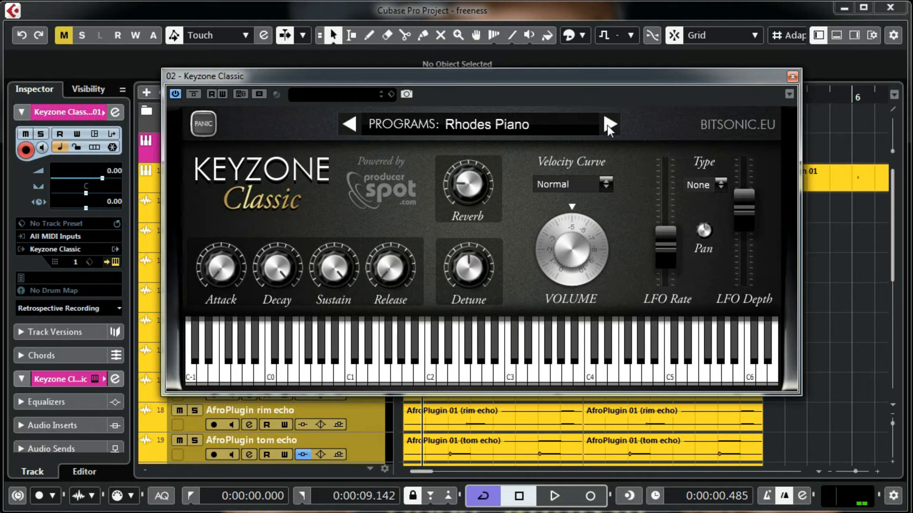
pyautogui.click(610, 124)
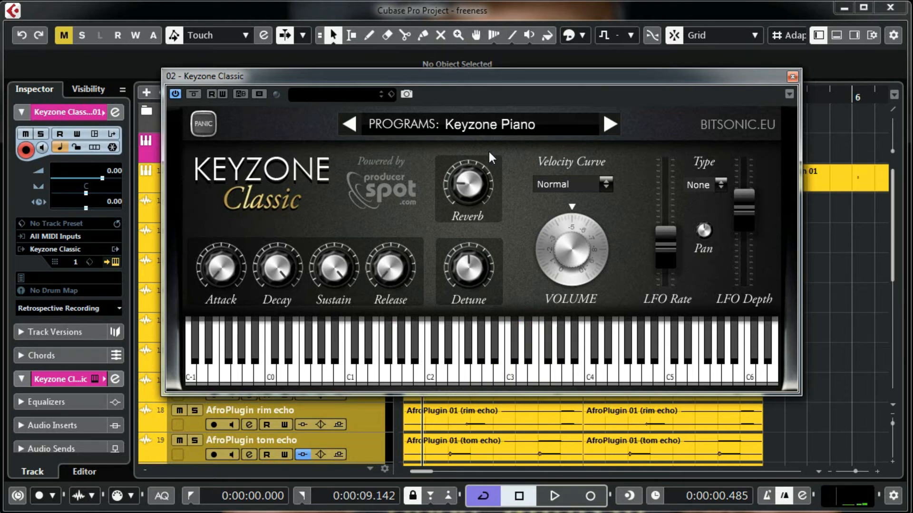
pyautogui.click(791, 76)
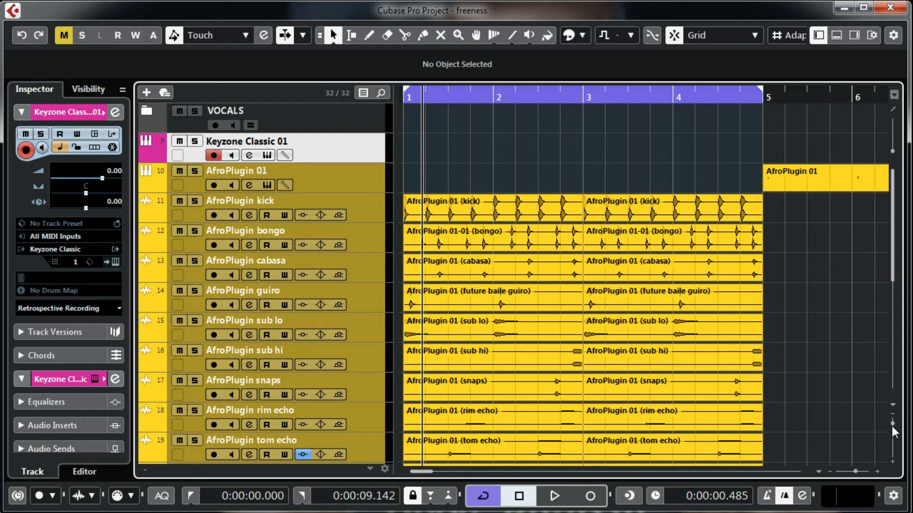
# Step: Return to the project start, solo the AfroPlugin kick track and set the loop to bars 1–3
pyautogui.moveTo(893, 424); pyautogui.dragTo(893, 424)
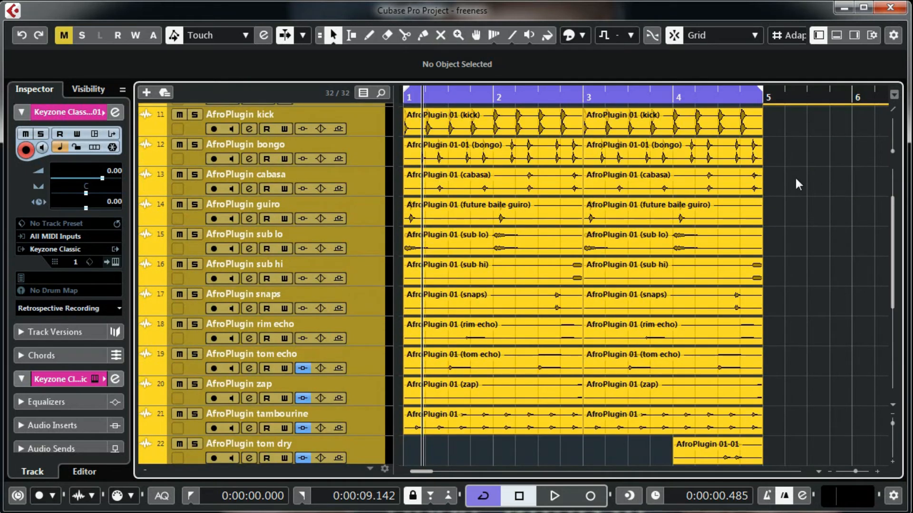
pyautogui.scroll(3, 416, 129)
pyautogui.click(406, 97)
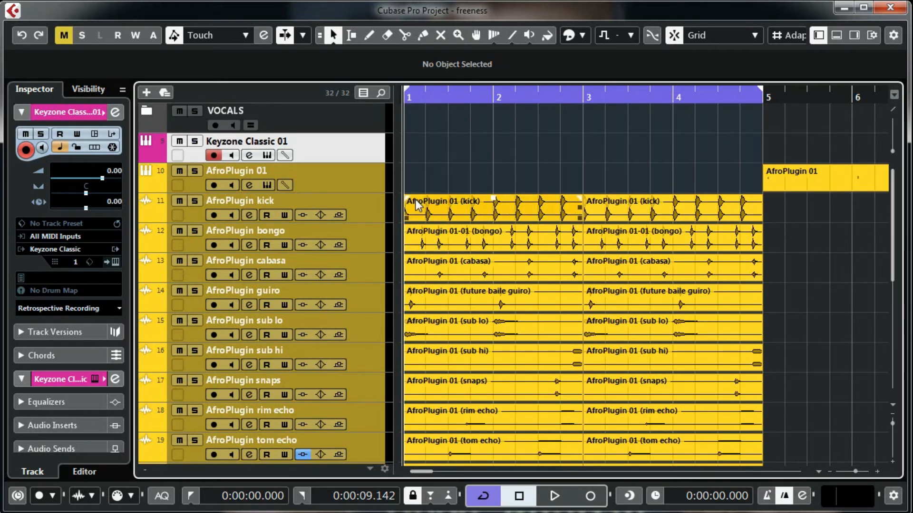
pyautogui.click(194, 201)
pyautogui.click(475, 206)
pyautogui.moveTo(761, 91); pyautogui.dragTo(588, 116)
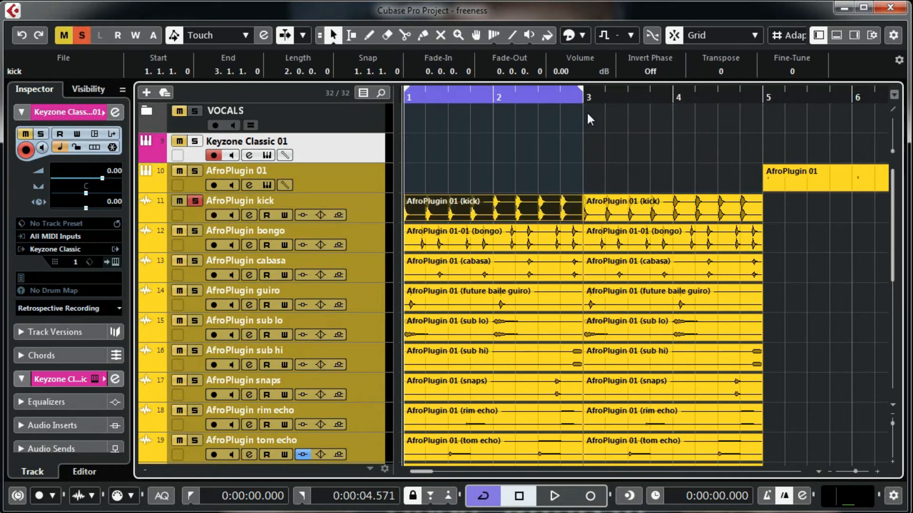
# Step: Audition the soloed kick loop over bars 1–3 twice, then reselect the first kick event
pyautogui.press('space')
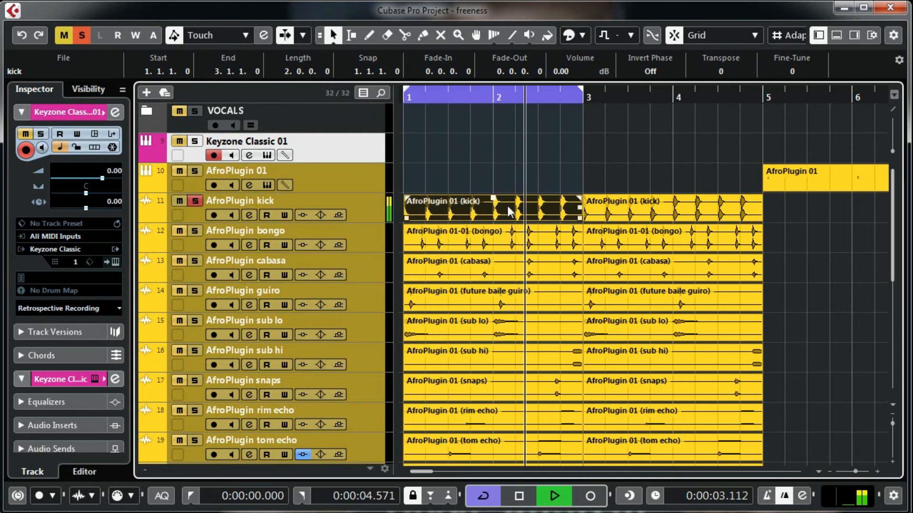
pyautogui.press('space')
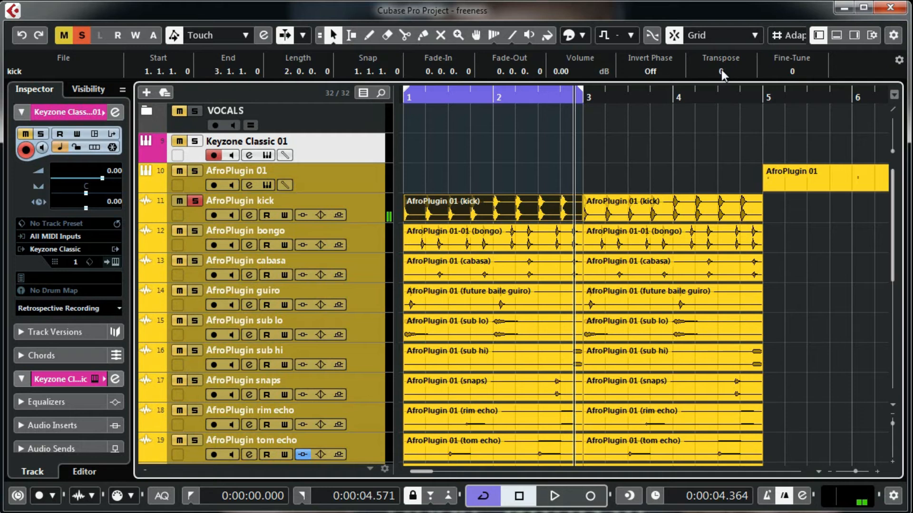
pyautogui.click(543, 146)
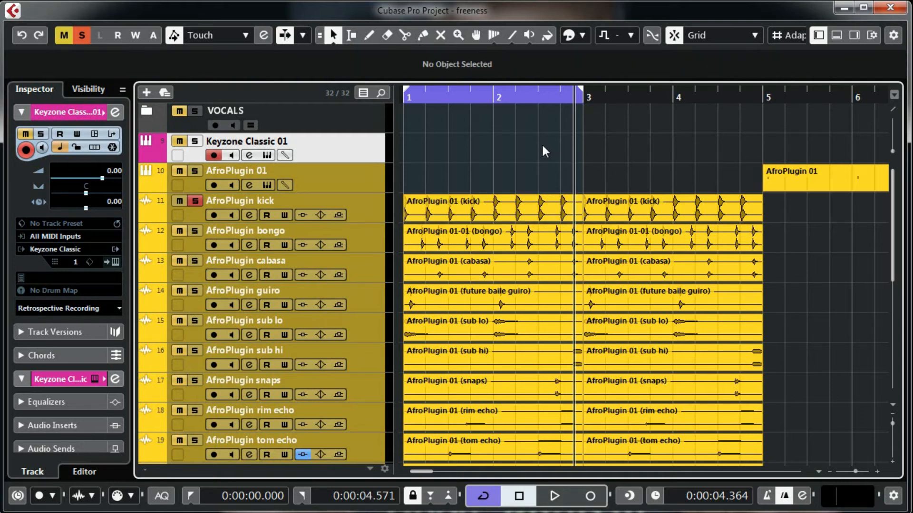
pyautogui.press('space')
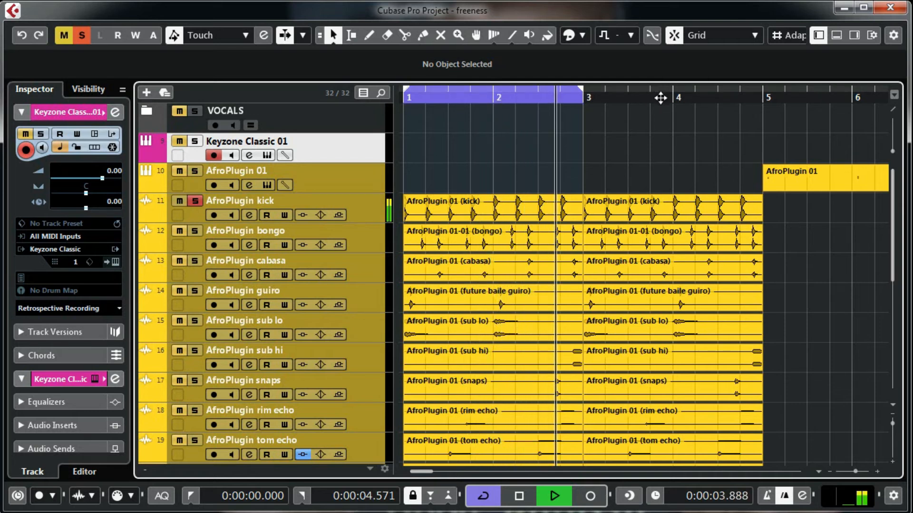
pyautogui.press('space')
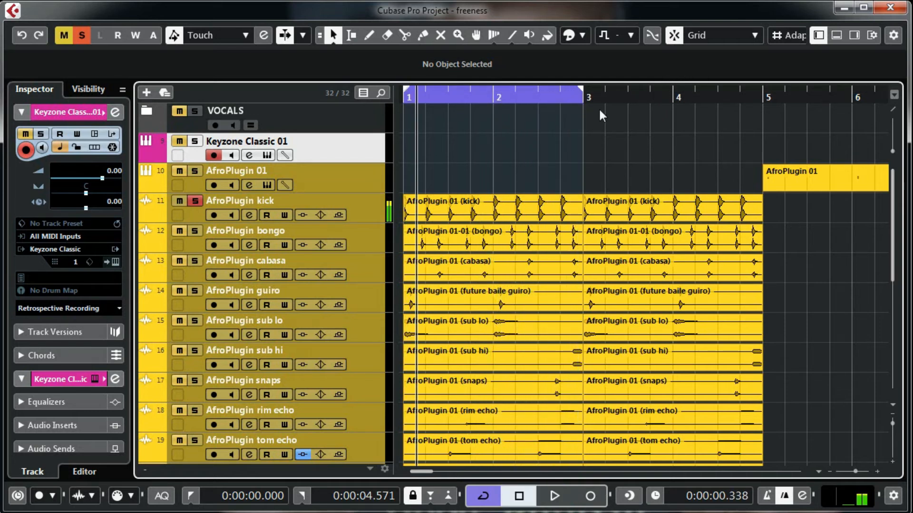
pyautogui.click(503, 210)
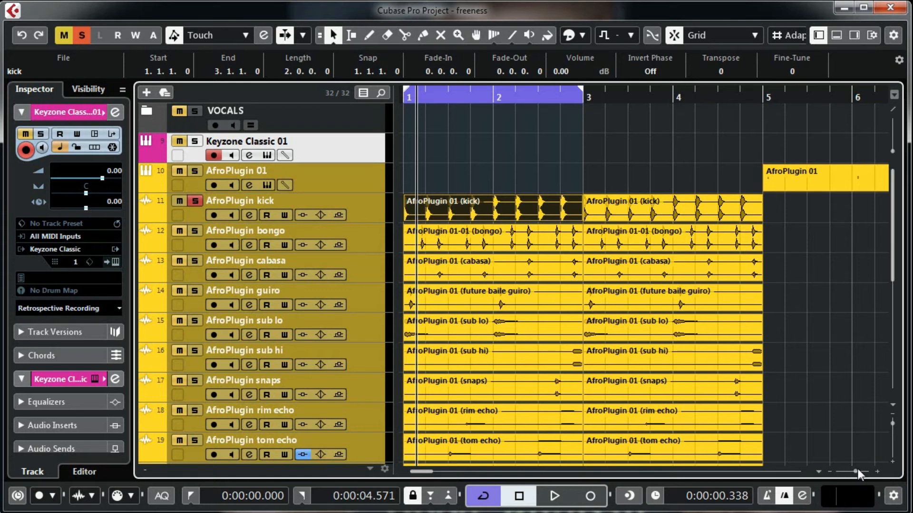
# Step: Zoom out to show bars 1–11 and drag the right locator from bar 3 to bar 5
pyautogui.moveTo(857, 469); pyautogui.dragTo(854, 469)
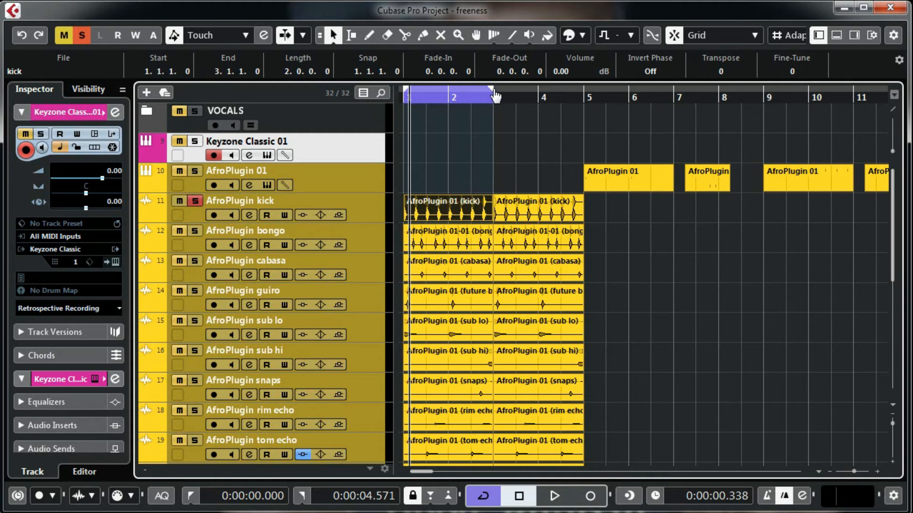
pyautogui.moveTo(494, 95); pyautogui.dragTo(583, 95)
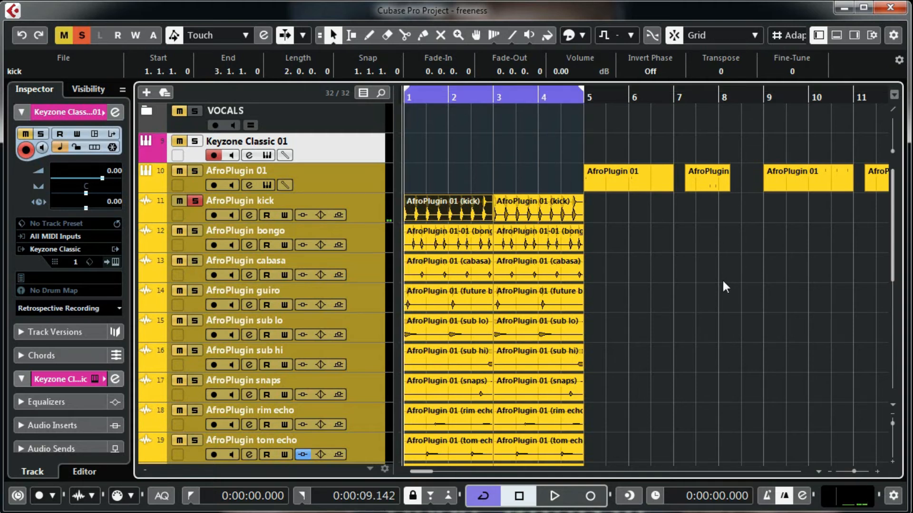
# Step: Play the loop and add bongo, cabasa, guiro, sub lo, sub hi, snaps, rim echo and tom echo to the solo
pyautogui.press('space')
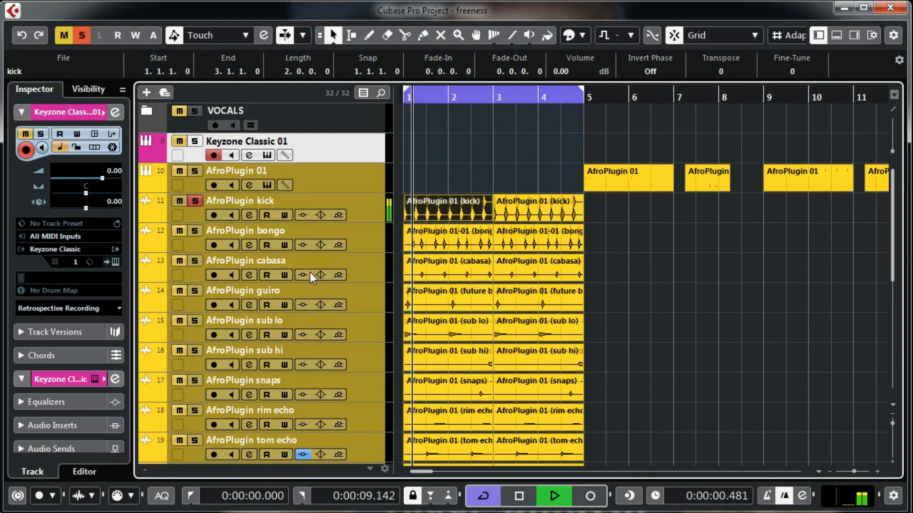
pyautogui.click(195, 231)
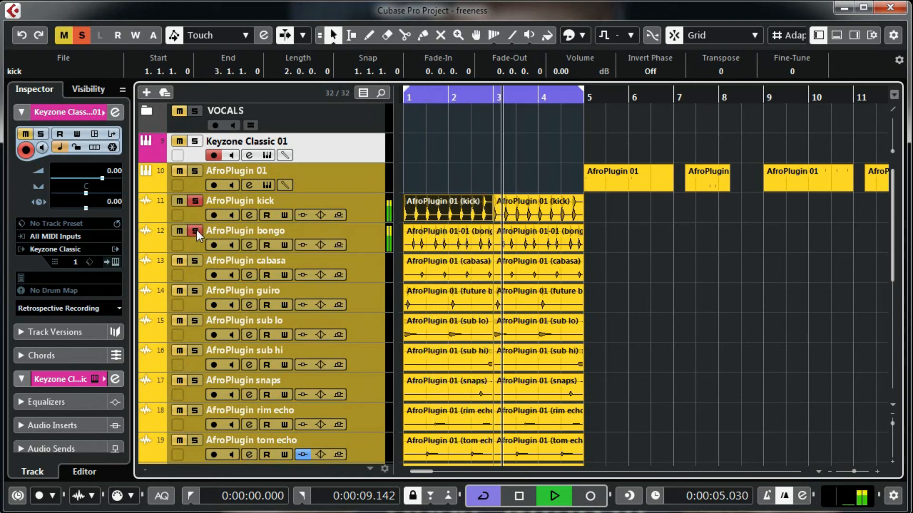
pyautogui.click(194, 261)
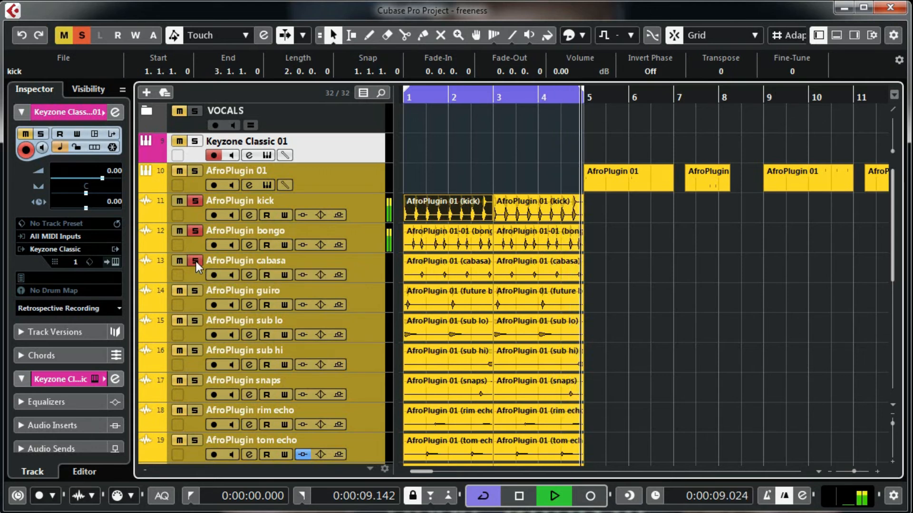
pyautogui.click(195, 291)
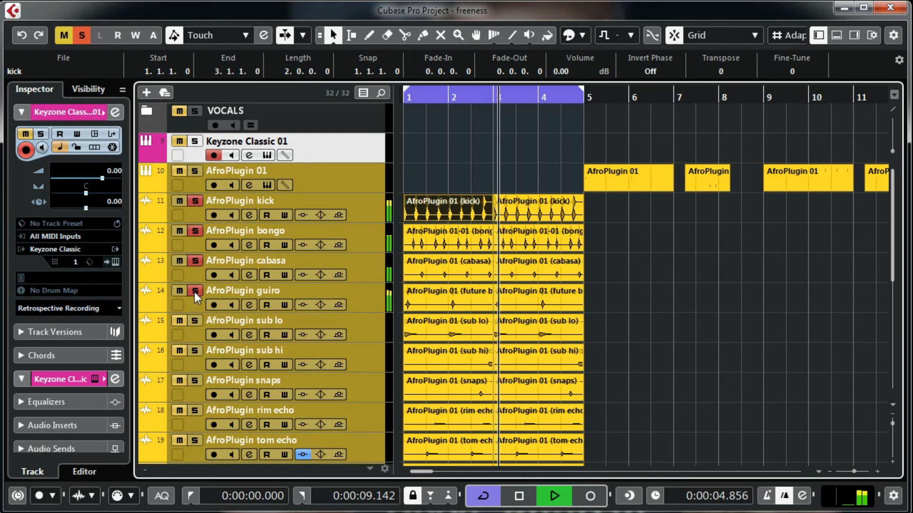
pyautogui.click(195, 321)
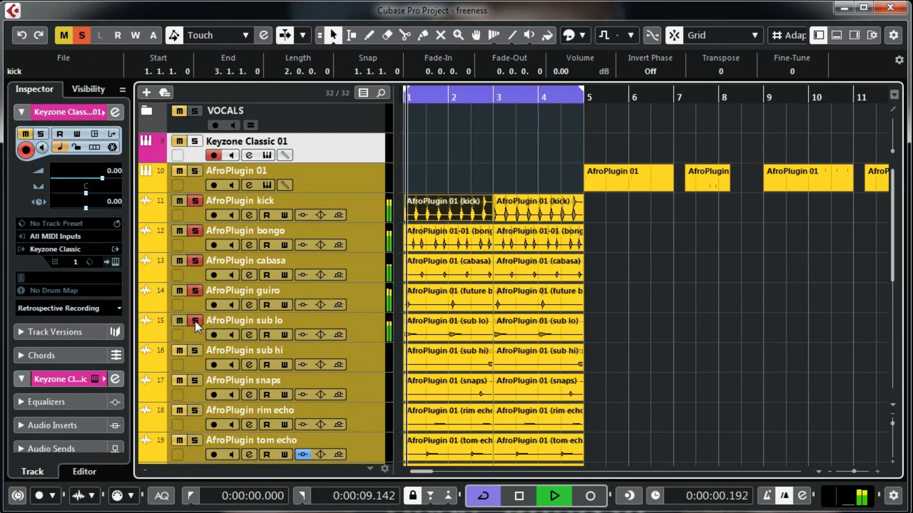
pyautogui.click(195, 351)
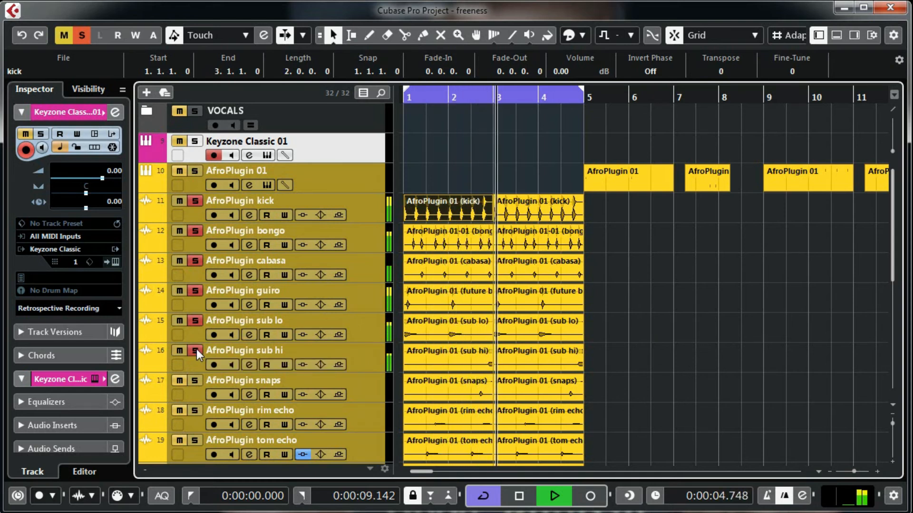
pyautogui.click(196, 380)
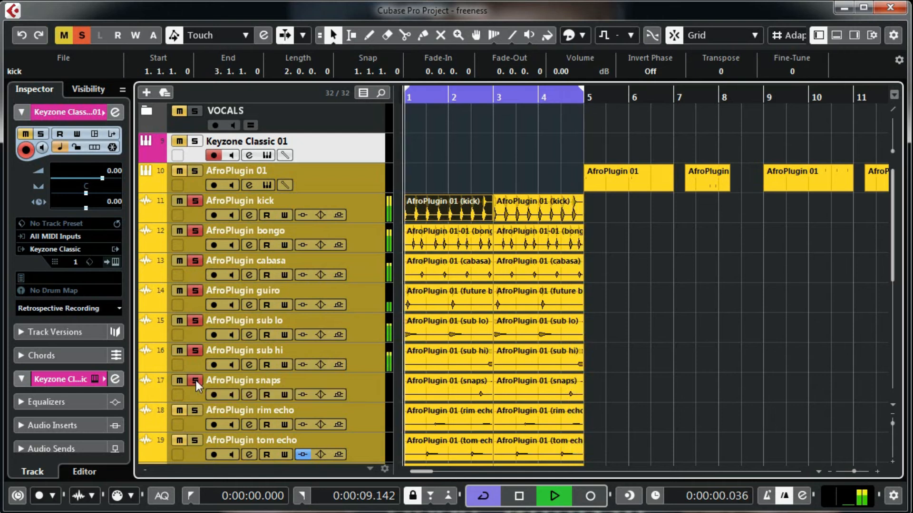
pyautogui.click(194, 413)
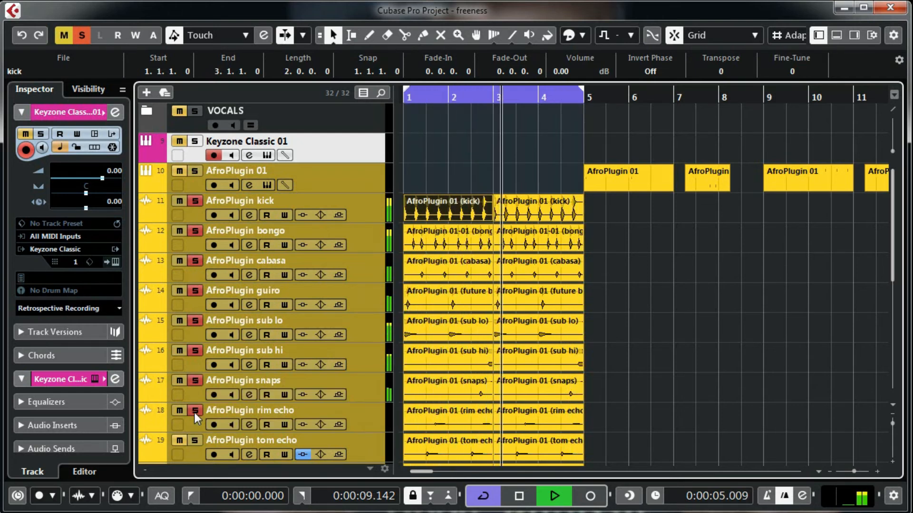
pyautogui.click(196, 440)
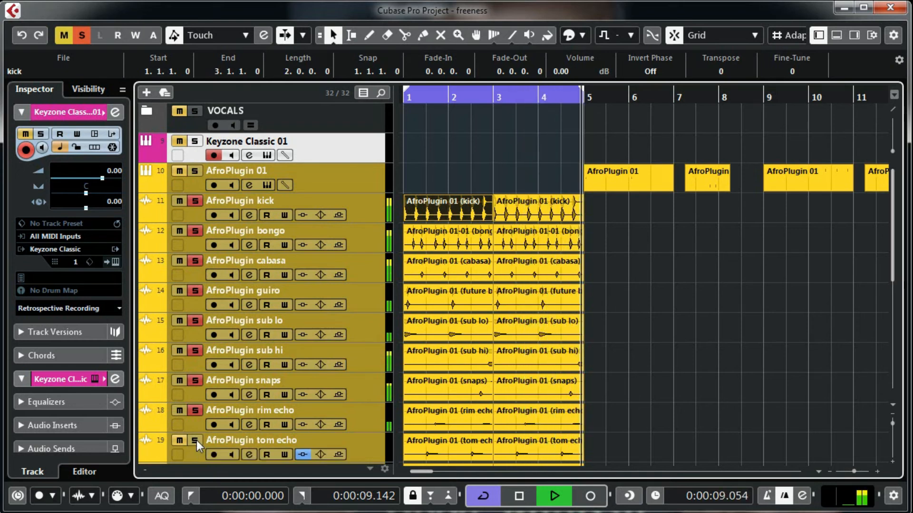
# Step: Further down the track list, solo zap, tambourine, tom dry and hat choke
pyautogui.scroll(-4, 667, 332)
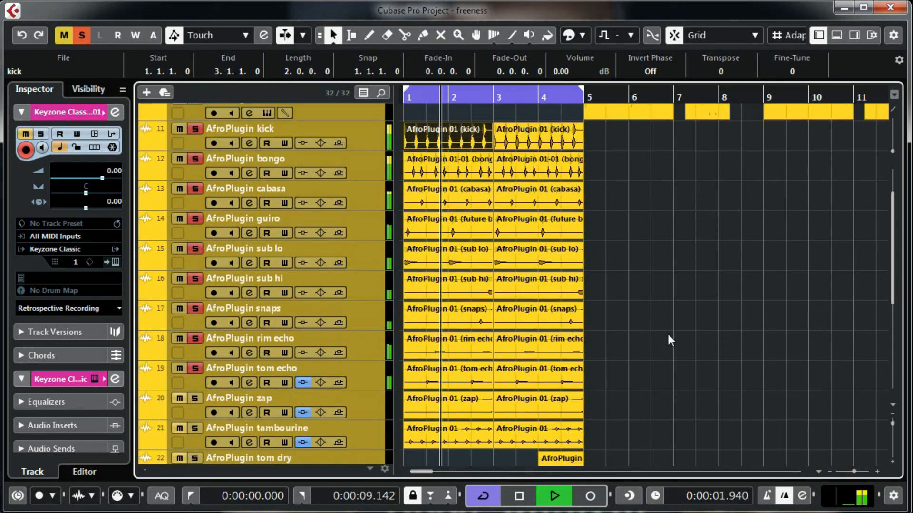
pyautogui.scroll(-1, 661, 330)
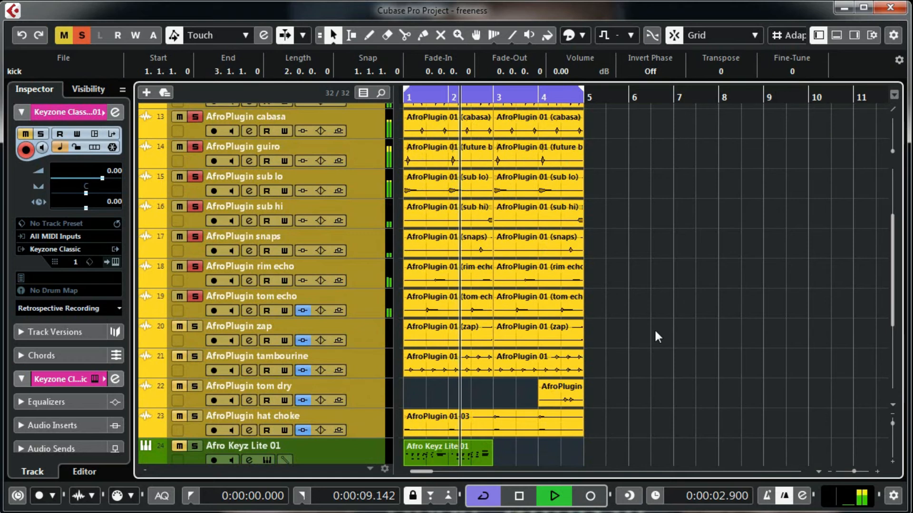
pyautogui.click(195, 327)
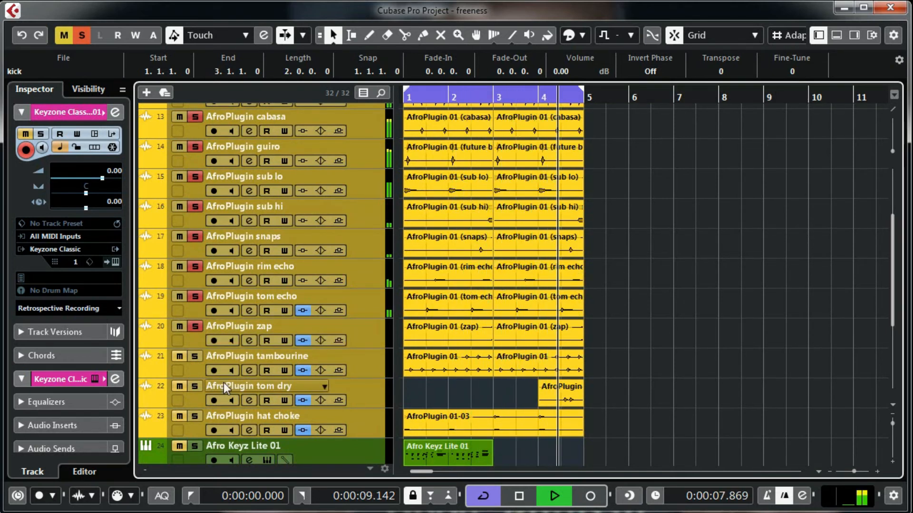
pyautogui.click(194, 359)
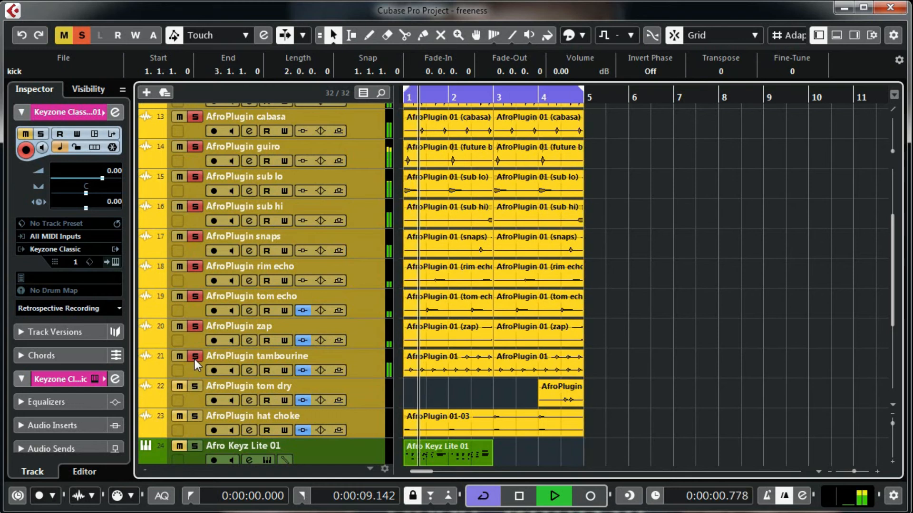
pyautogui.click(195, 387)
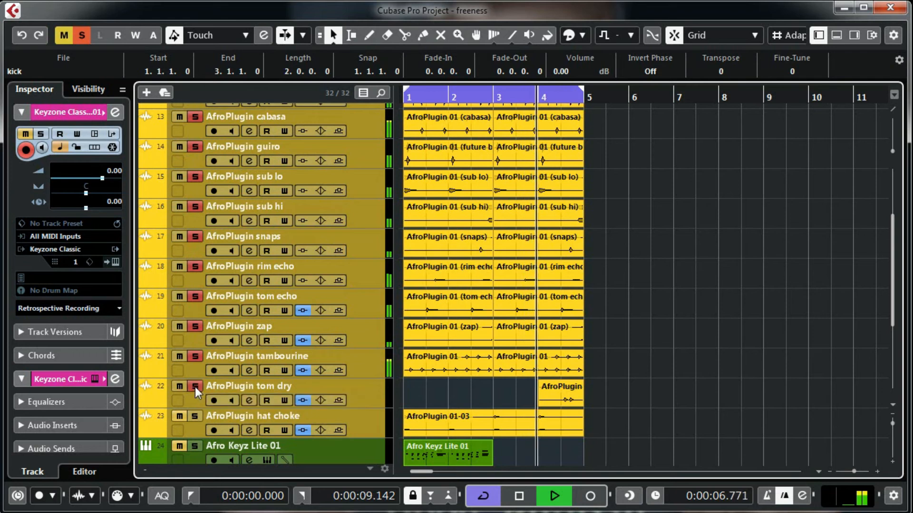
pyautogui.click(195, 417)
pyautogui.scroll(-3, 615, 269)
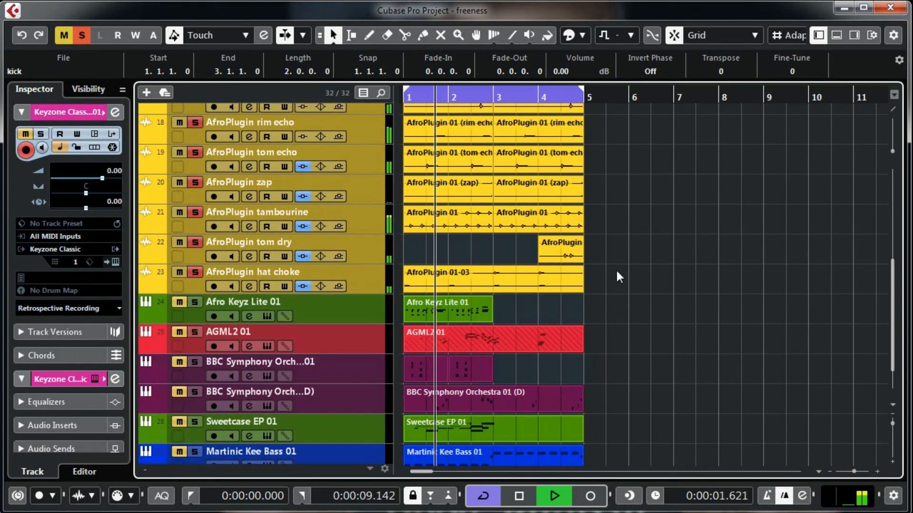
# Step: Unmute AGML2 01, BBC Symphony Orchestra and BBC Symphony Orchestra (D) so they play with the drums
pyautogui.click(177, 332)
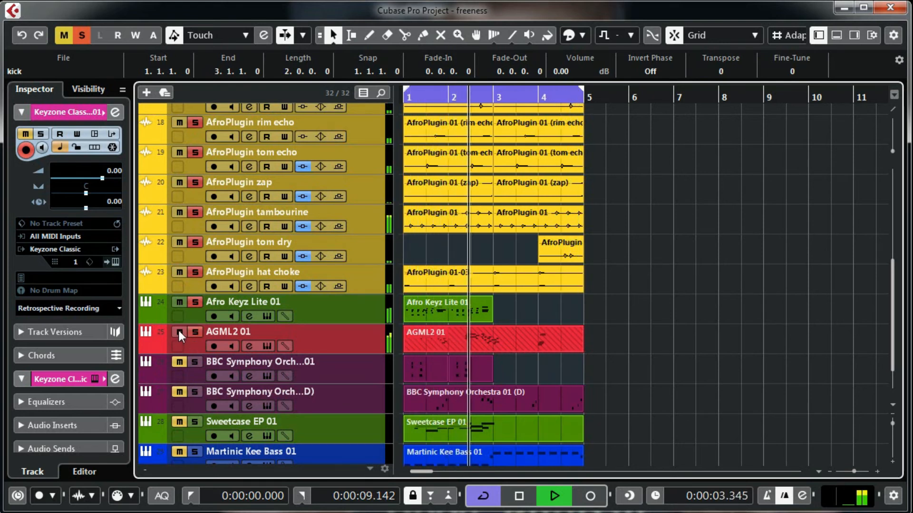
pyautogui.click(180, 363)
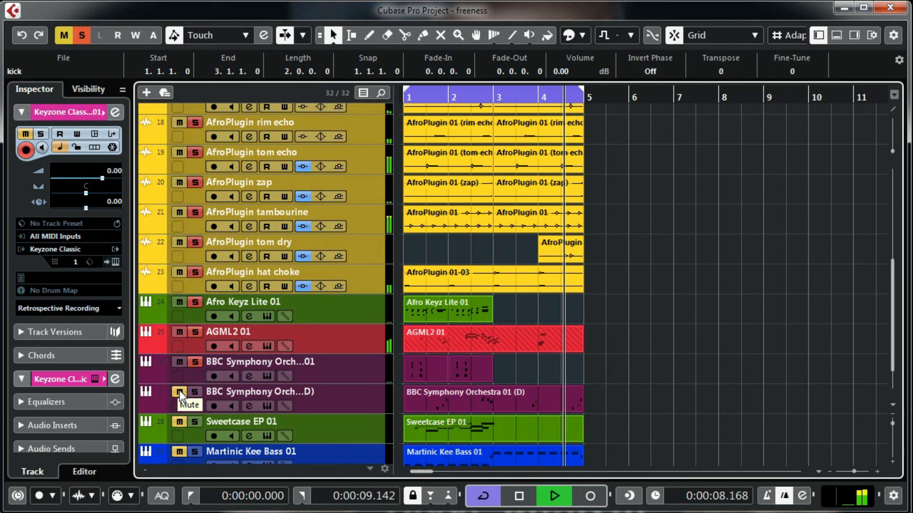
pyautogui.click(179, 391)
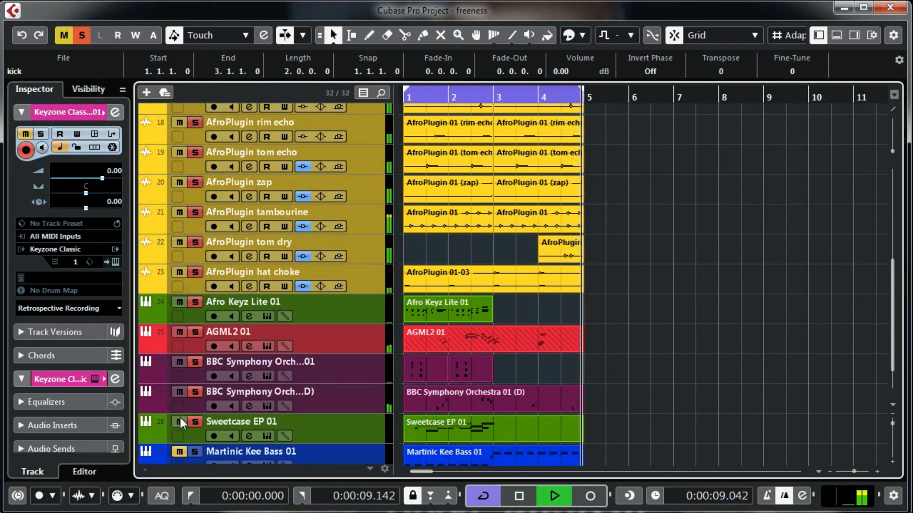
pyautogui.scroll(-2, 179, 415)
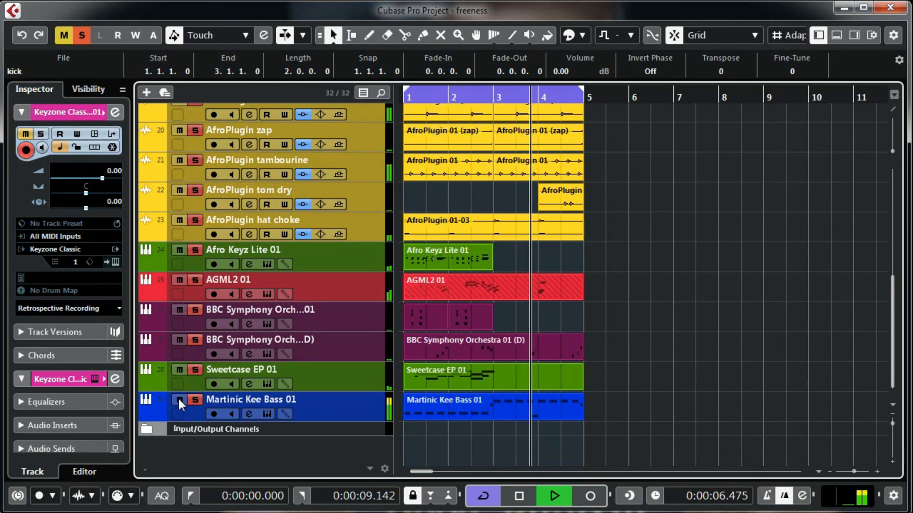
# Step: Compare the mix by muting both BBC Symphony Orchestra tracks, Afro Keyz Lite 01 and AGML2 01, toggling Sweetcase EP 01
pyautogui.click(179, 339)
pyautogui.click(180, 310)
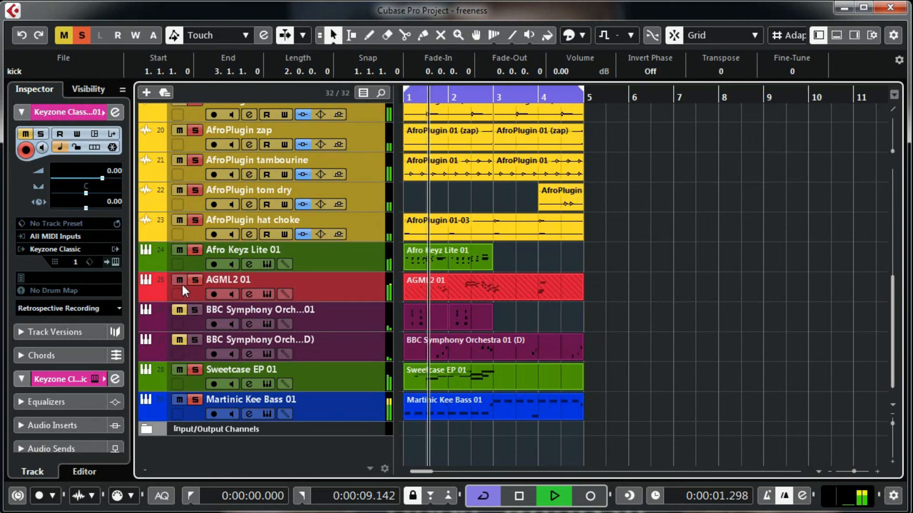
pyautogui.click(179, 250)
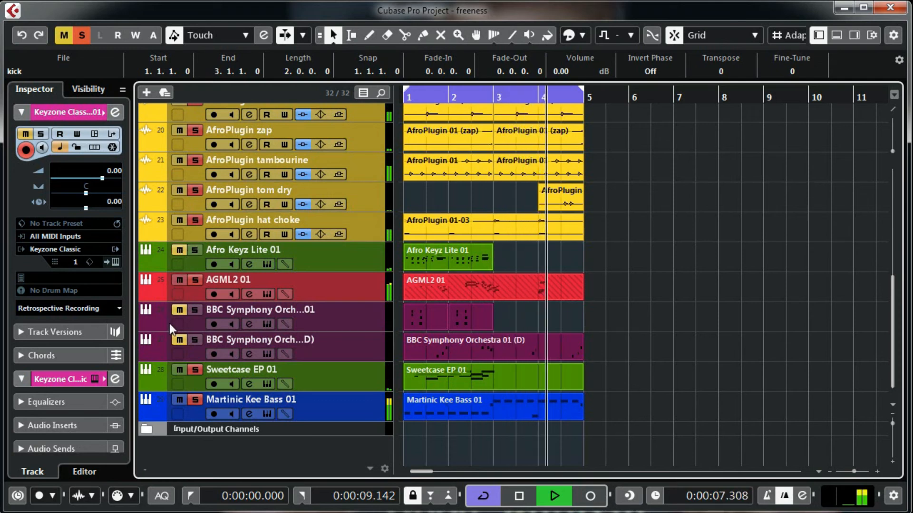
pyautogui.click(179, 371)
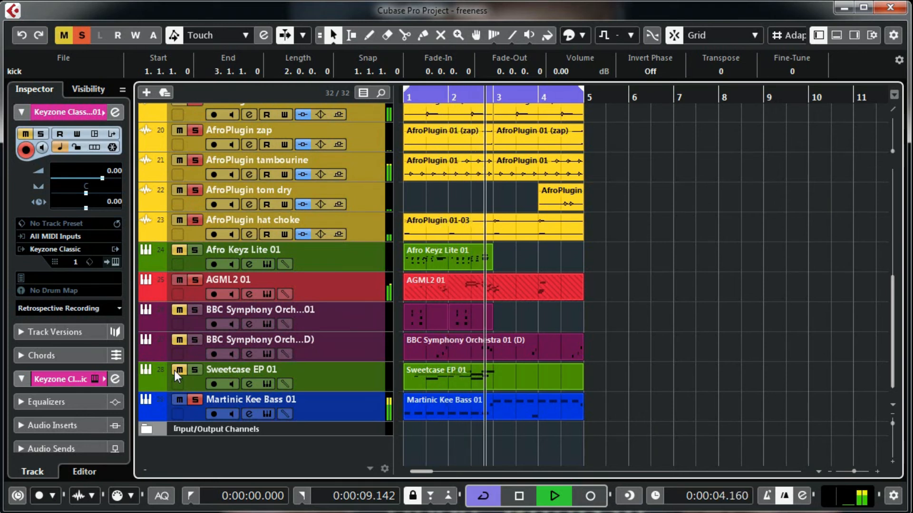
pyautogui.click(179, 370)
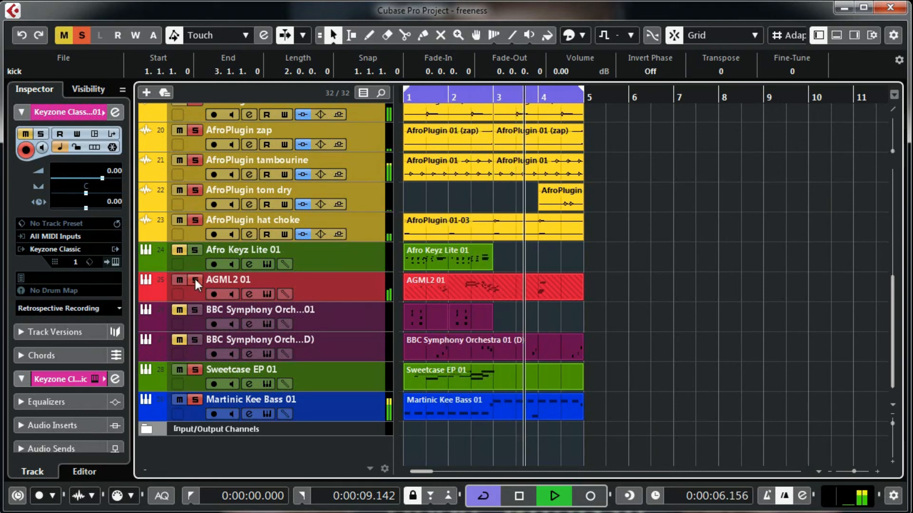
pyautogui.click(179, 284)
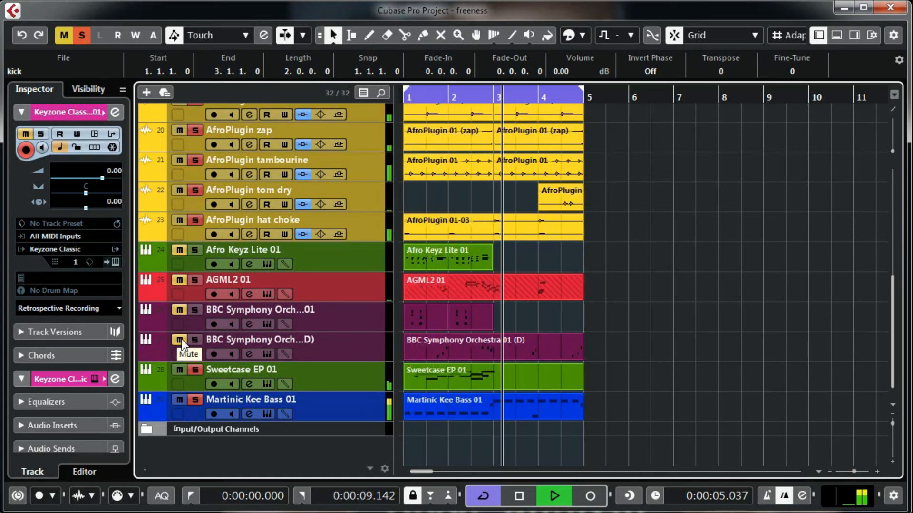
# Step: Unmute AGML2 01, BBC Symphony Orchestra (D) and Sweetcase EP 01, then stop playback
pyautogui.click(178, 281)
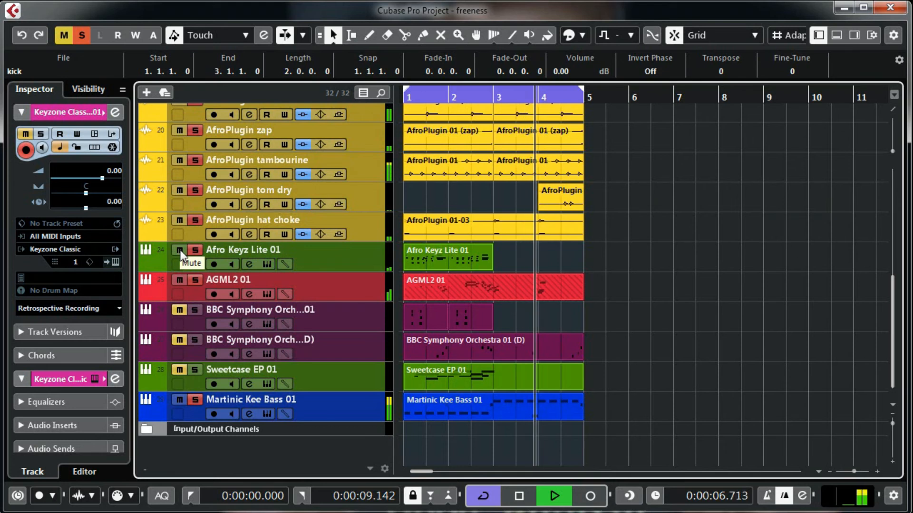
pyautogui.click(178, 341)
pyautogui.click(180, 371)
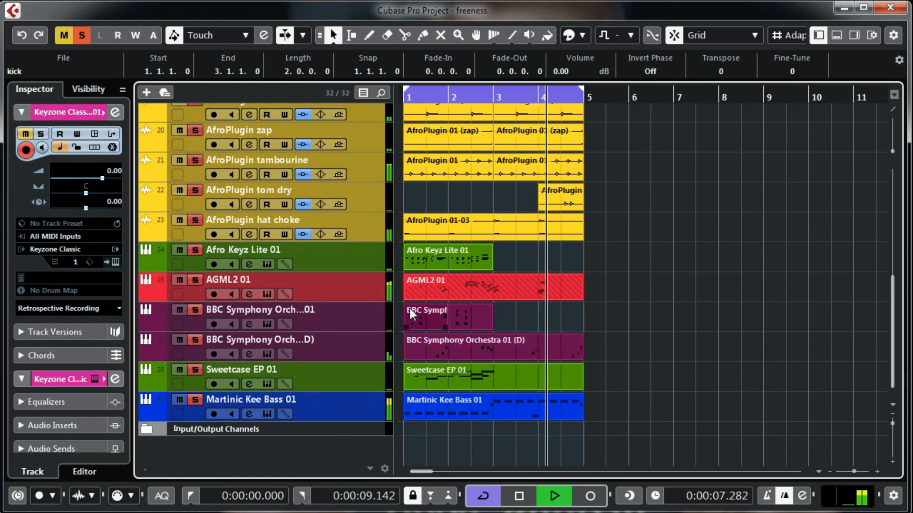
pyautogui.press('space')
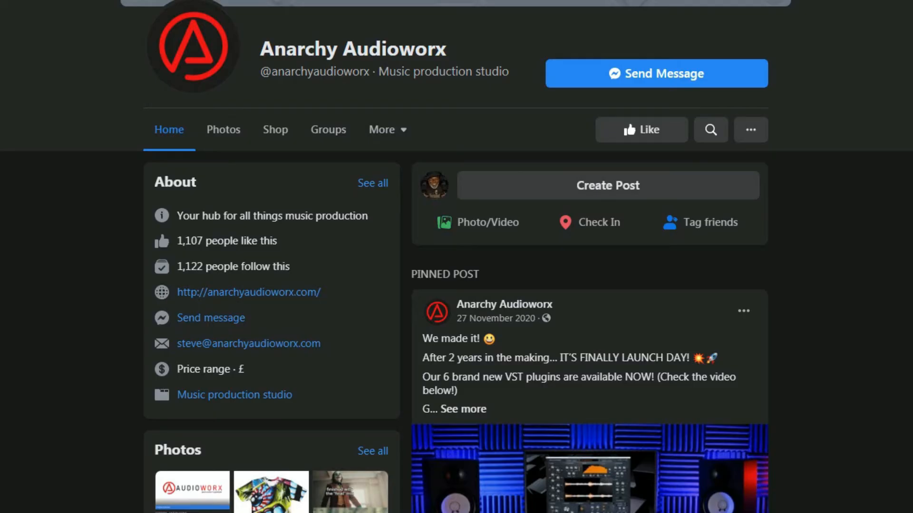
pyautogui.scroll(-2, 457, 285)
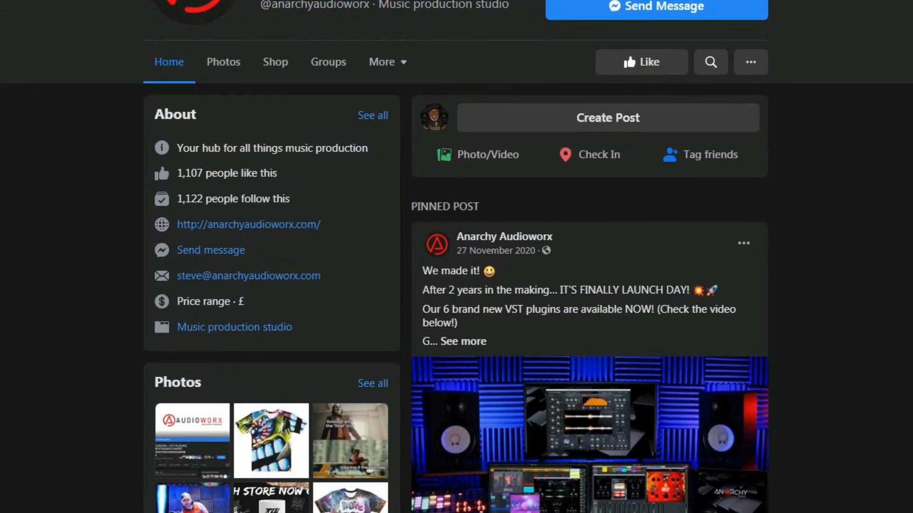
pyautogui.scroll(-2, 456, 286)
pyautogui.scroll(-4, 457, 286)
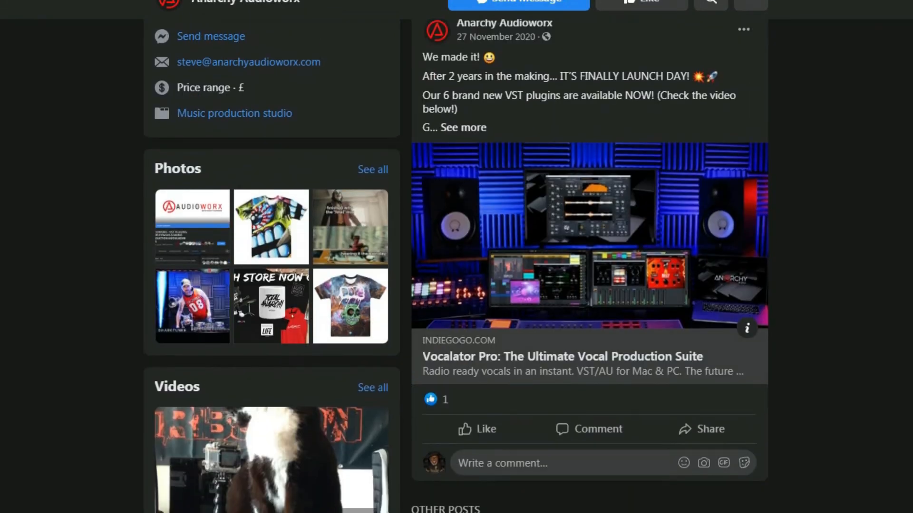
pyautogui.scroll(-5, 456, 285)
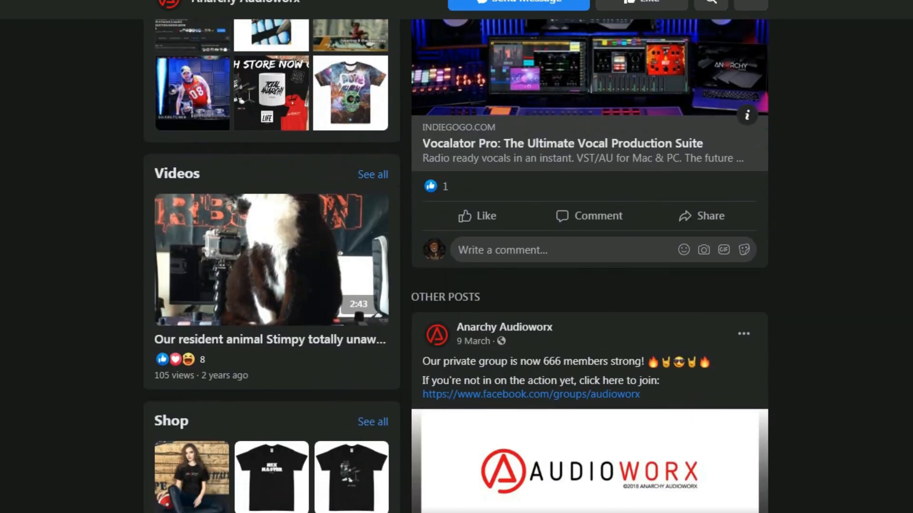
pyautogui.scroll(-5, 456, 285)
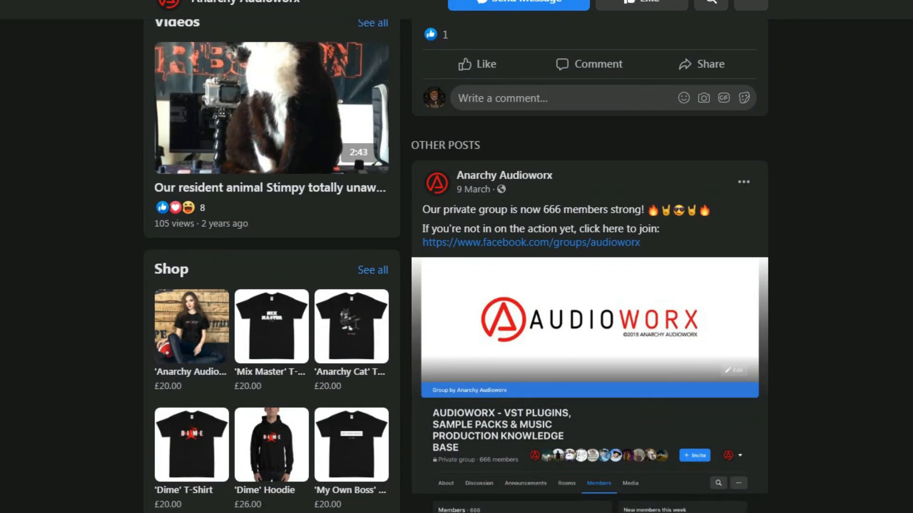
pyautogui.scroll(-3, 457, 285)
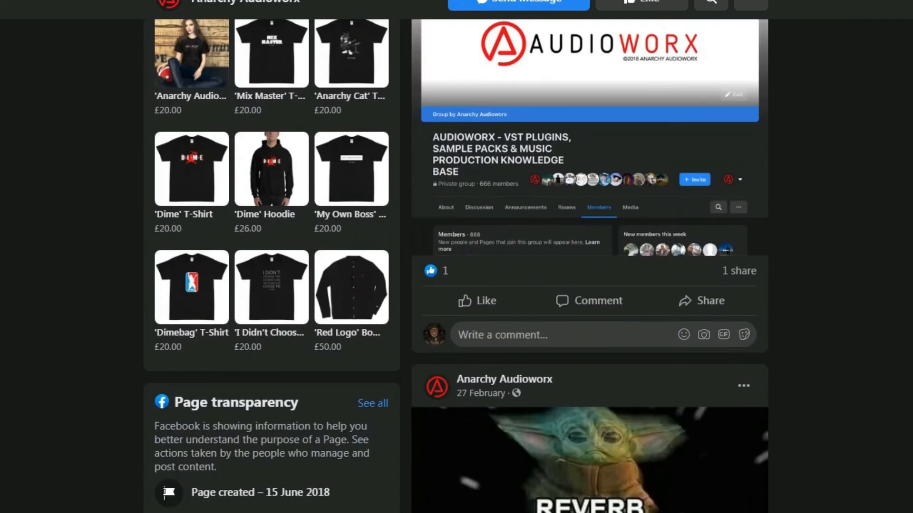
pyautogui.scroll(-3, 457, 285)
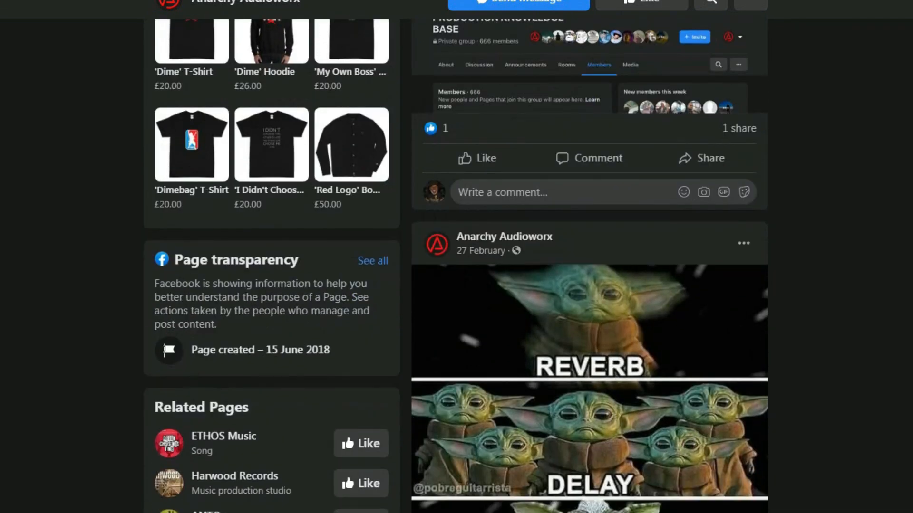
pyautogui.scroll(-3, 456, 285)
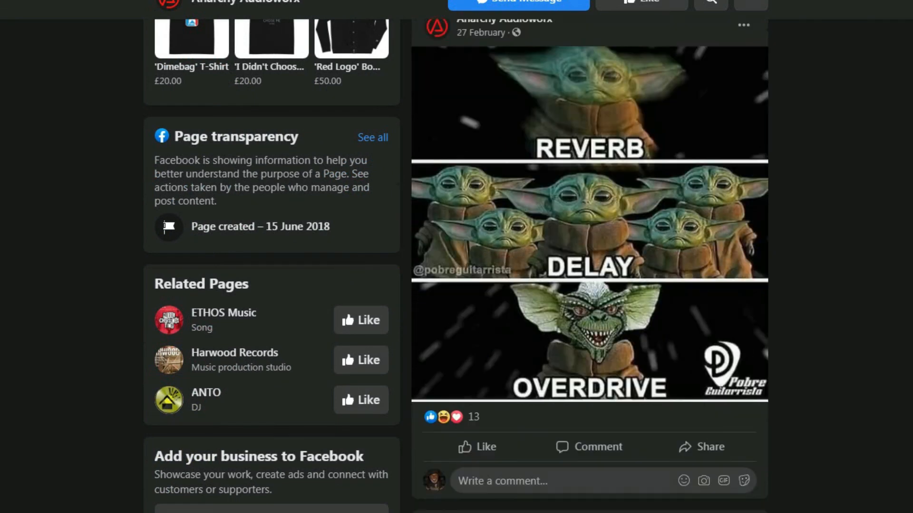